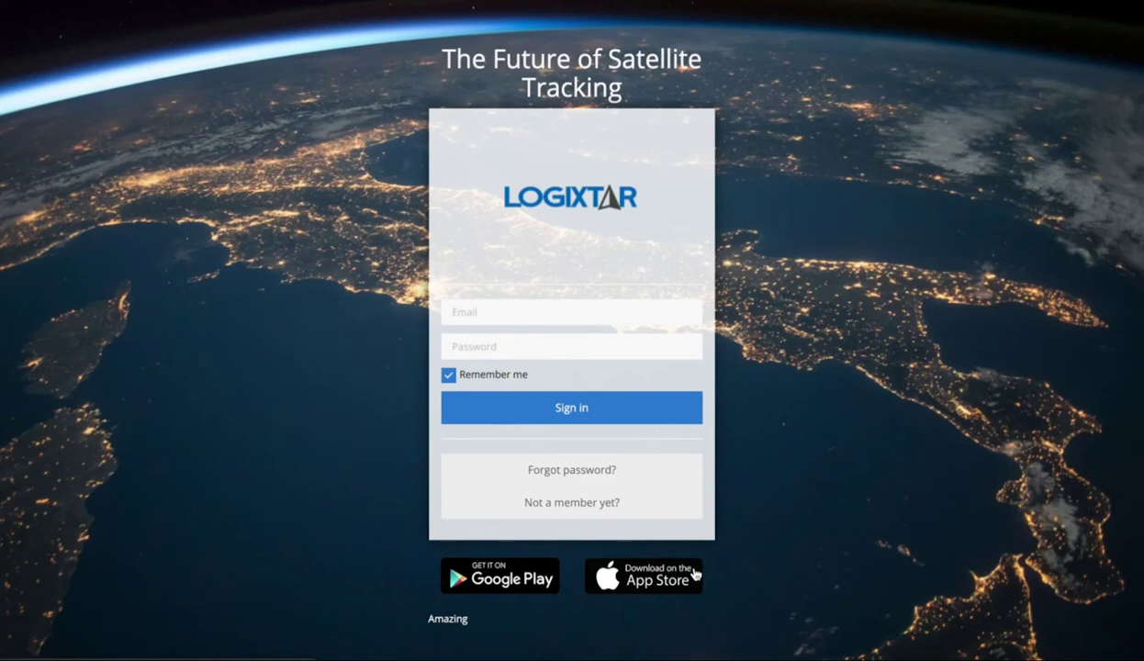
# Step: Sign in to Logixtar with the account e-mail address and password
pyautogui.write('user@example.com')
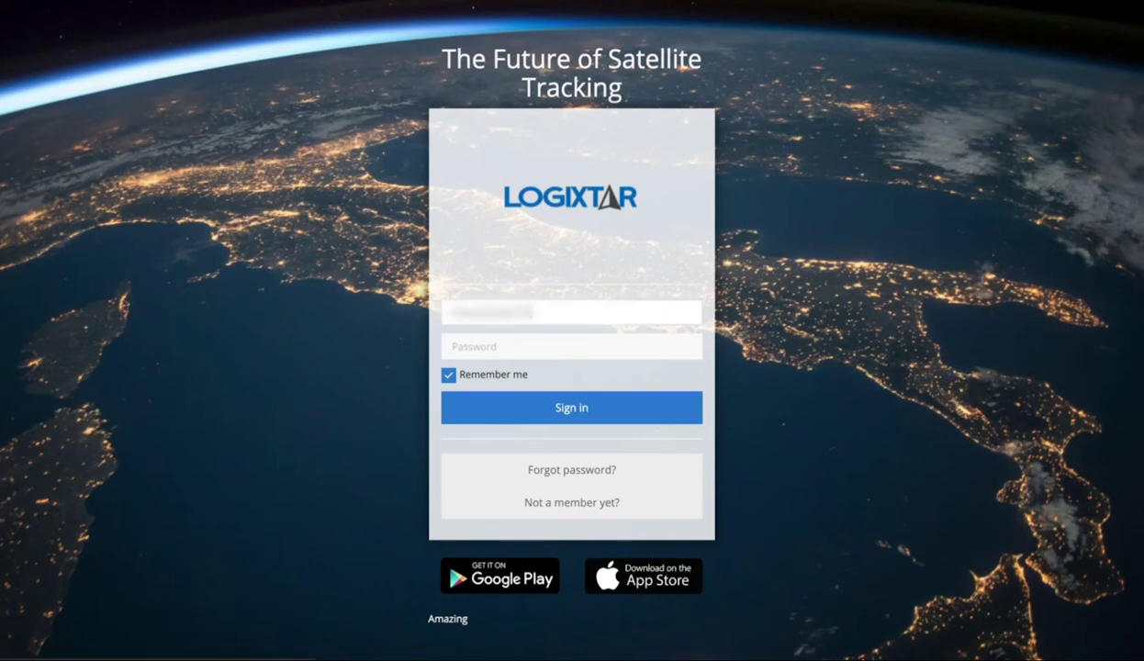
pyautogui.click(468, 338)
pyautogui.write('pass')
pyautogui.click(566, 411)
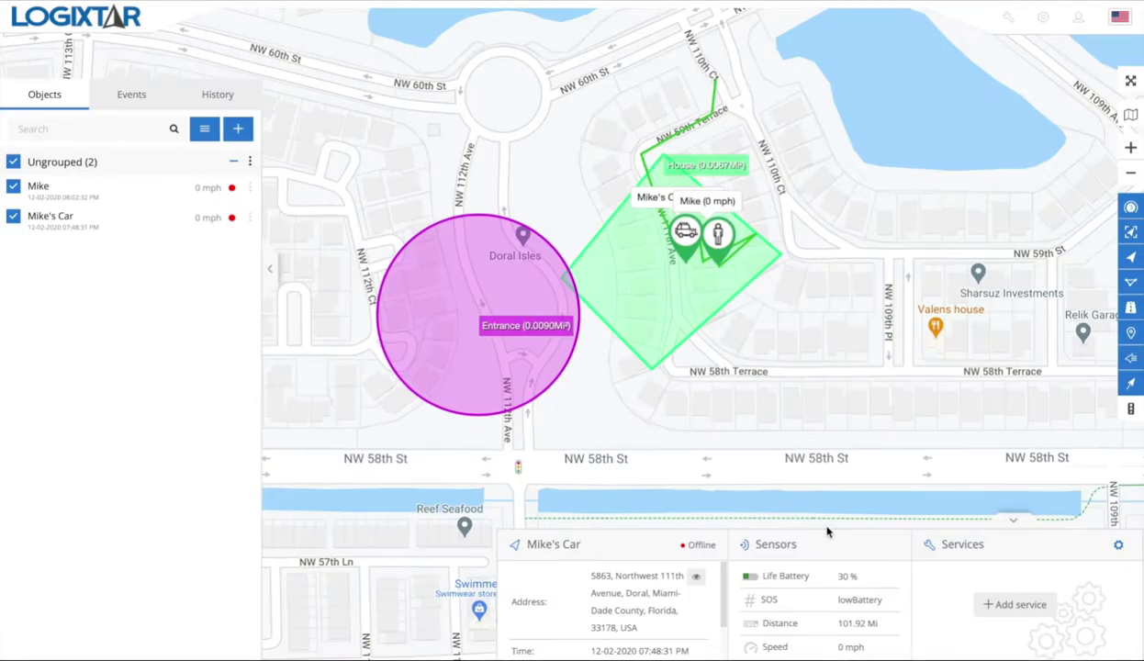
# Step: Switch the side panel to Geofencing from the Tools menu
pyautogui.click(1011, 22)
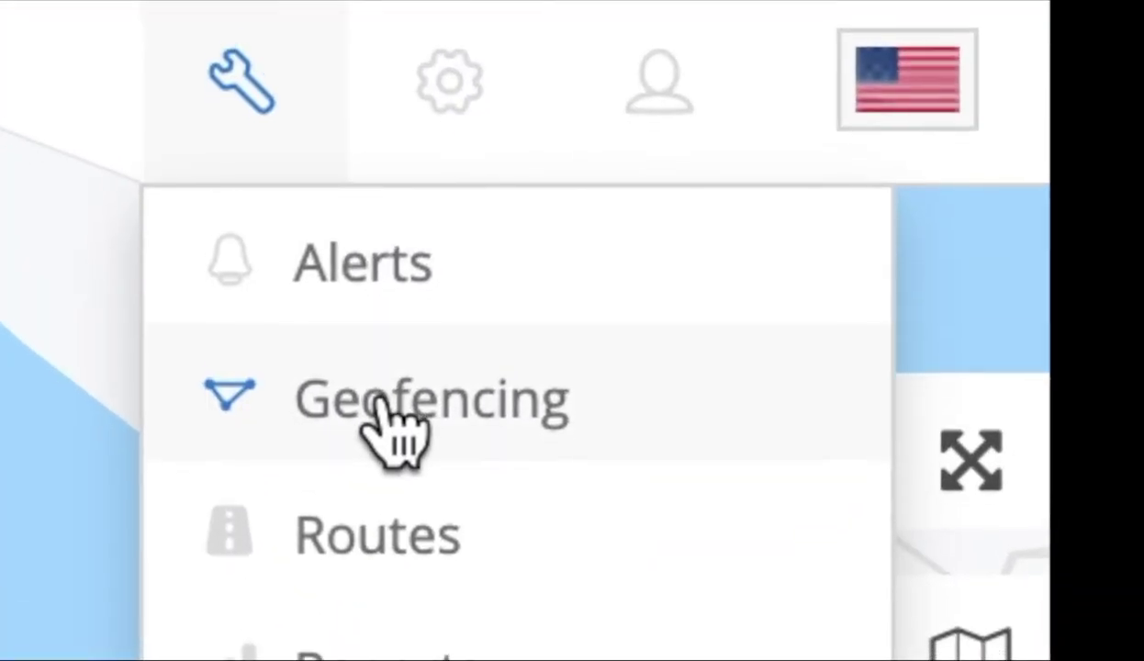
pyautogui.click(383, 409)
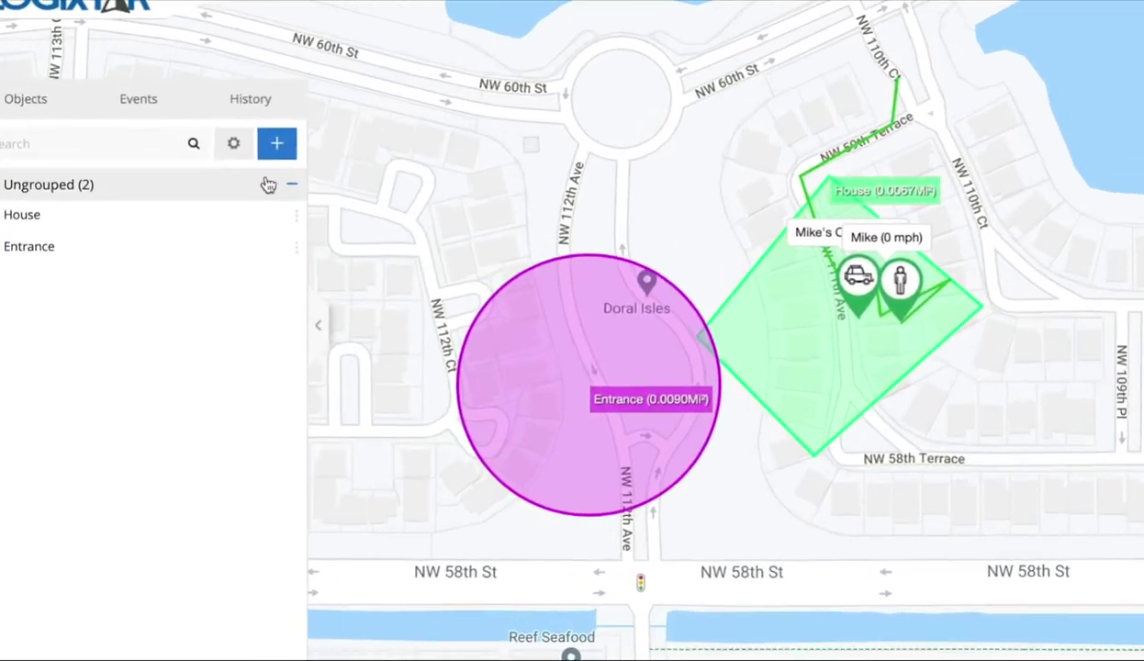
pyautogui.click(205, 129)
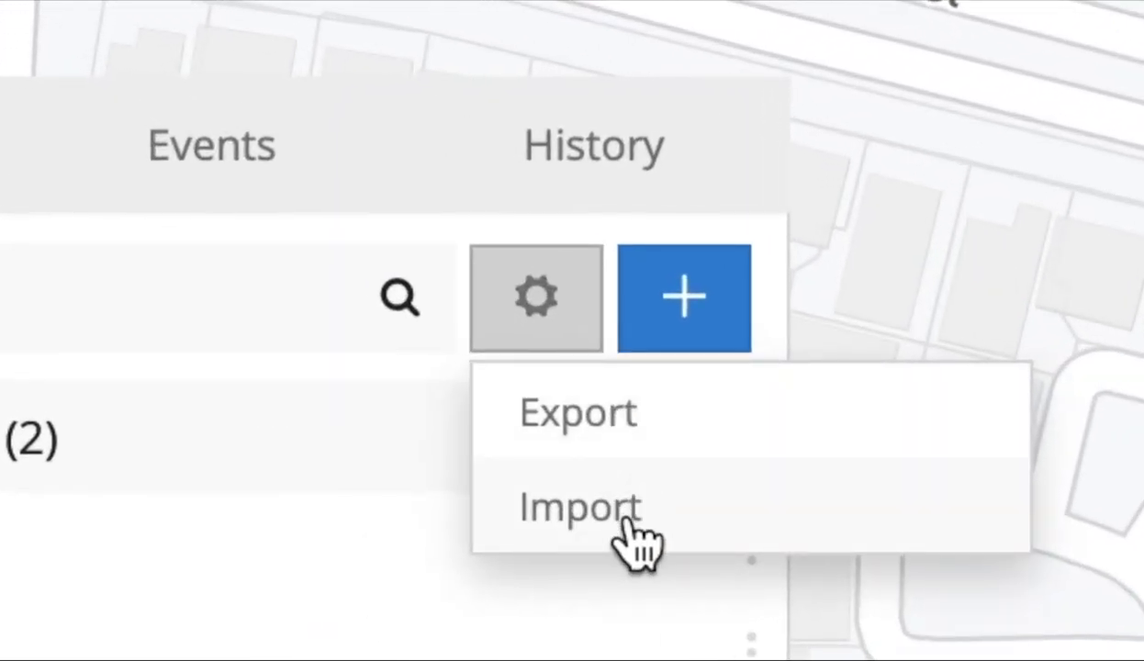
pyautogui.click(629, 520)
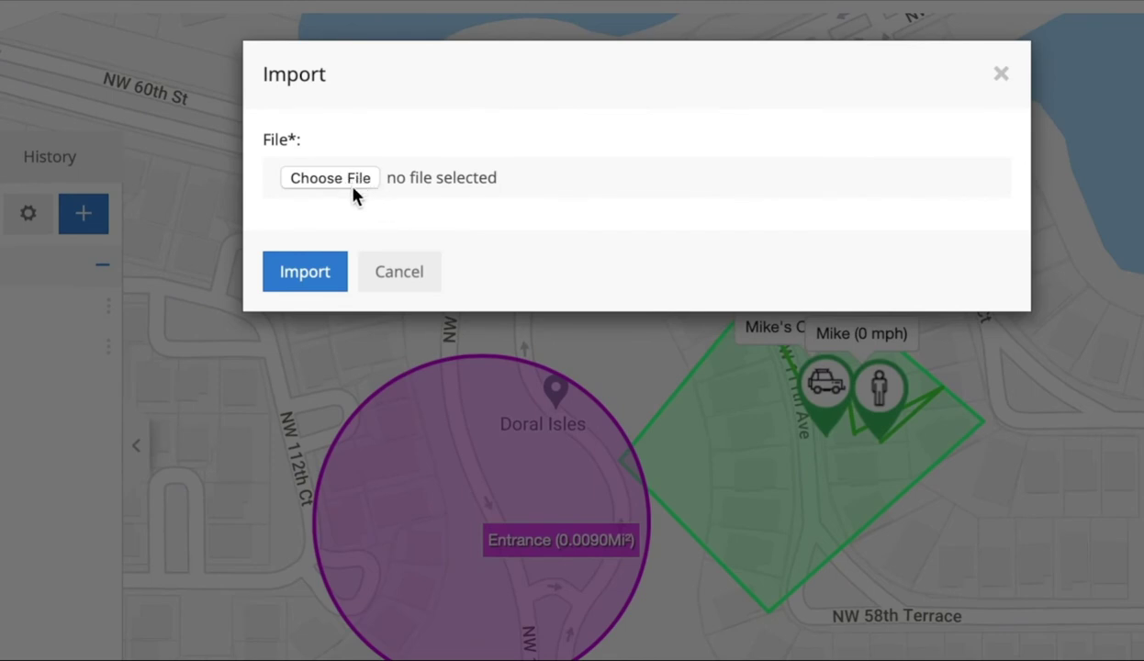
pyautogui.click(407, 278)
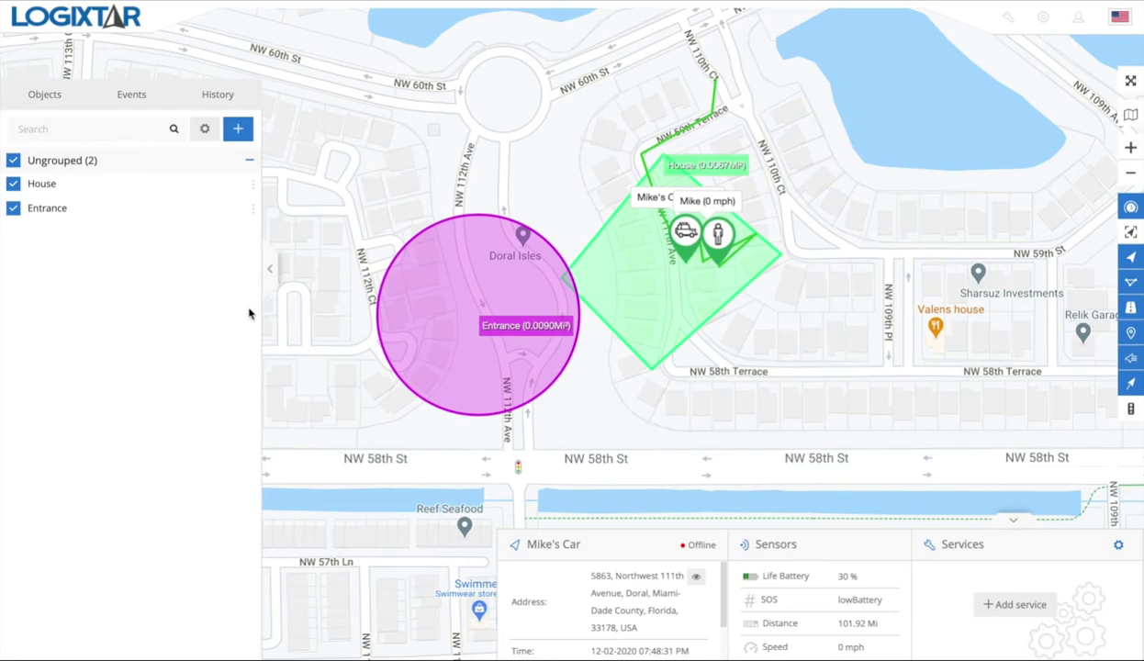
pyautogui.click(208, 132)
# Step: Start a geofence export with the export type set to Export single
pyautogui.click(224, 158)
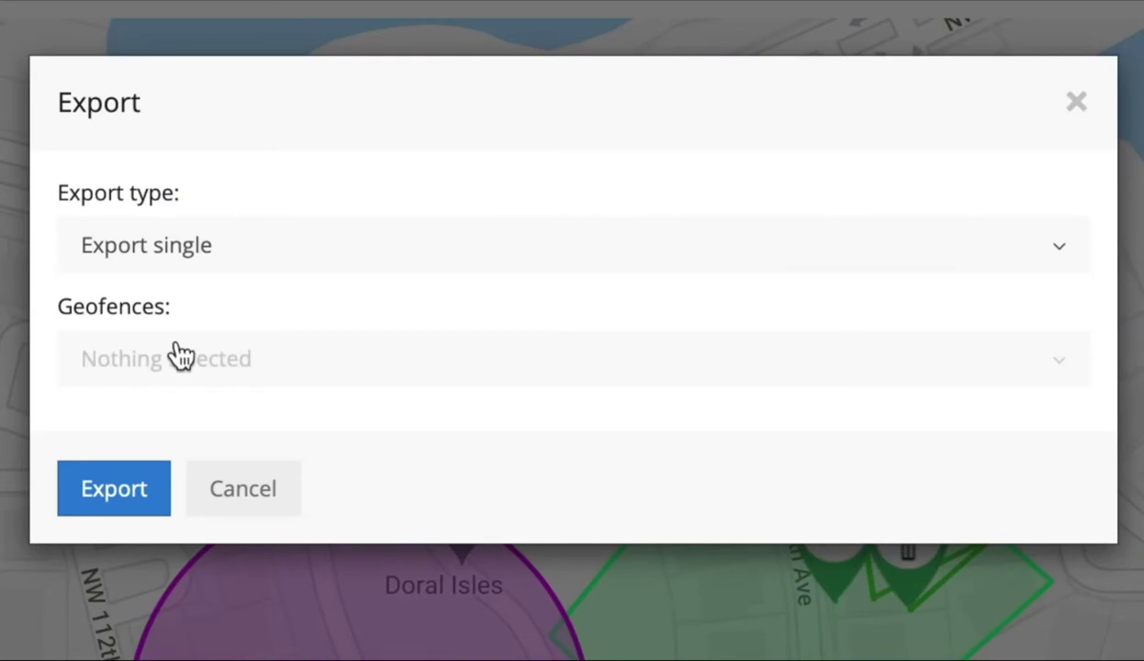
pyautogui.click(281, 253)
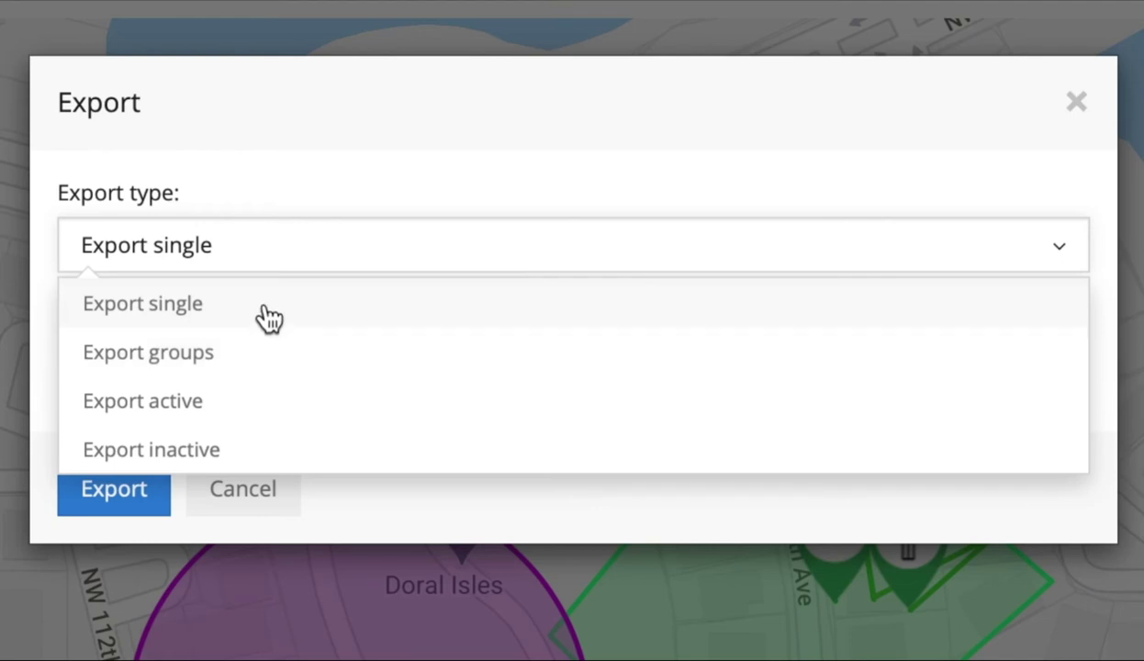
pyautogui.click(268, 312)
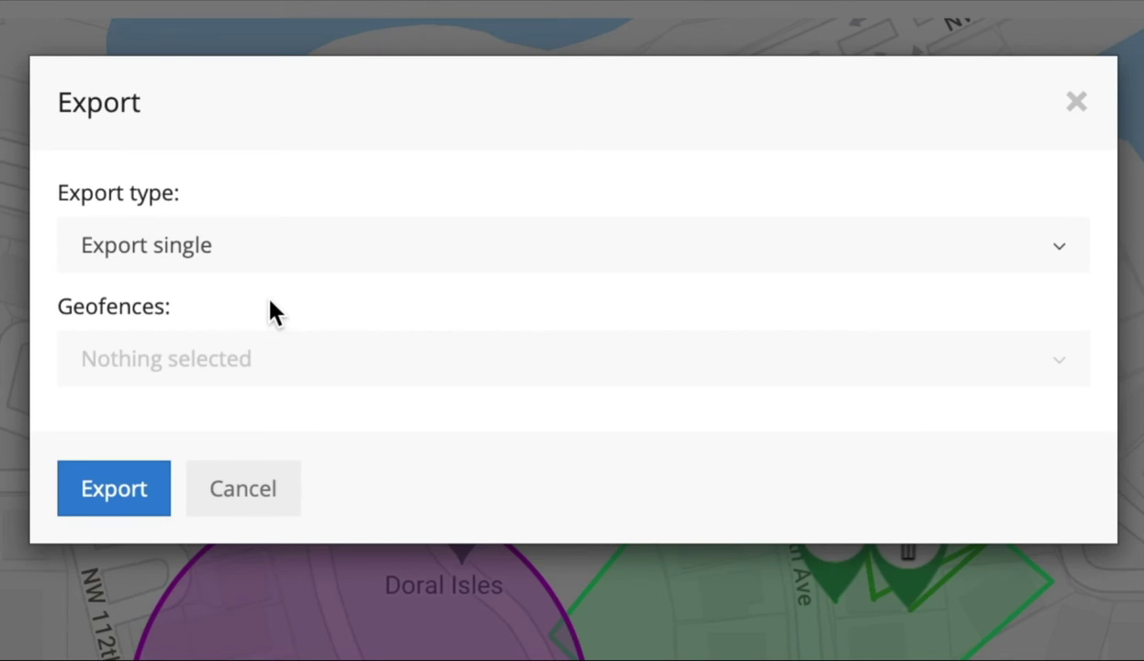
# Step: Tick House and Entrance for export, then clear the geofence selection
pyautogui.click(303, 359)
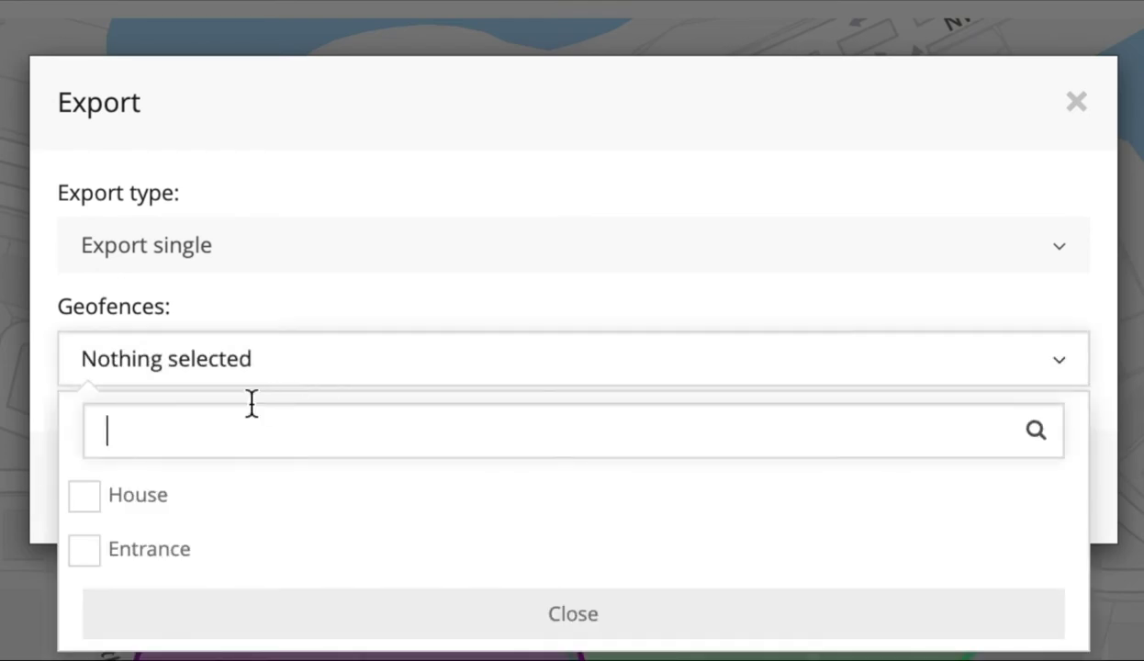
pyautogui.click(85, 497)
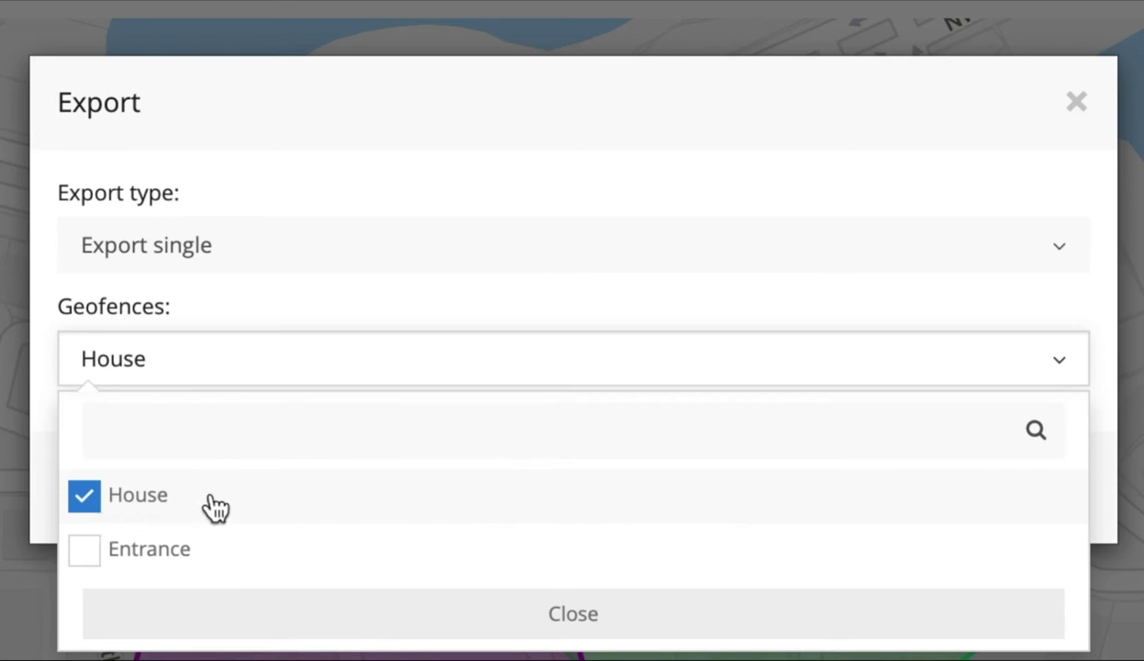
pyautogui.click(93, 553)
pyautogui.click(87, 555)
pyautogui.click(329, 280)
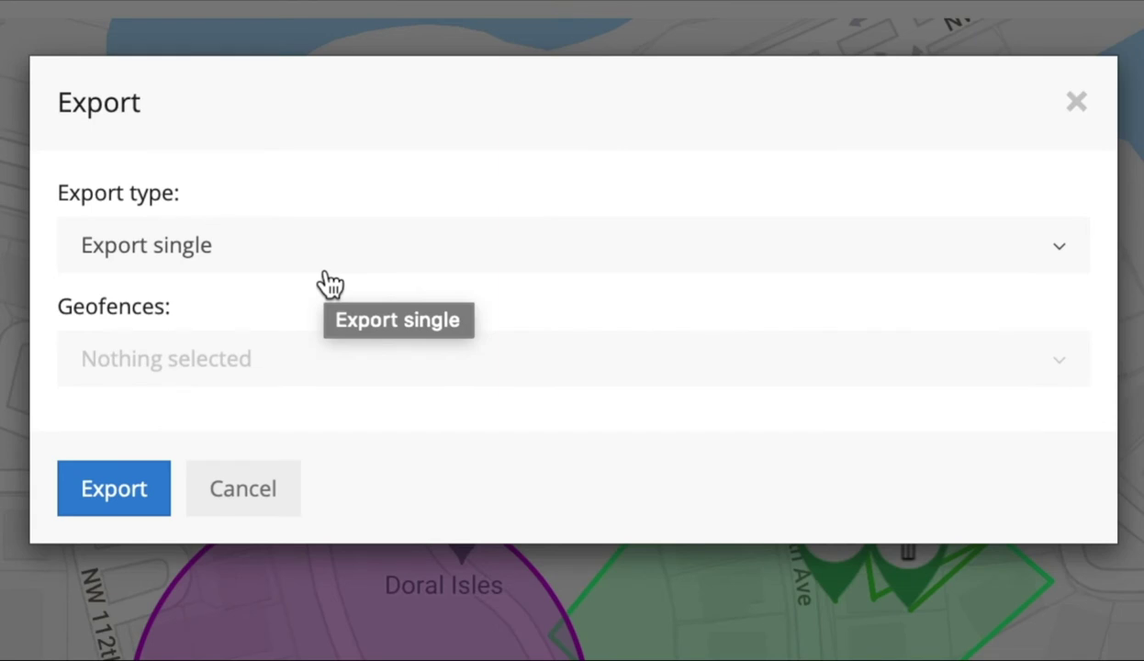
# Step: Switch the export type to Export groups, ticking then unticking Ungrouped
pyautogui.click(381, 252)
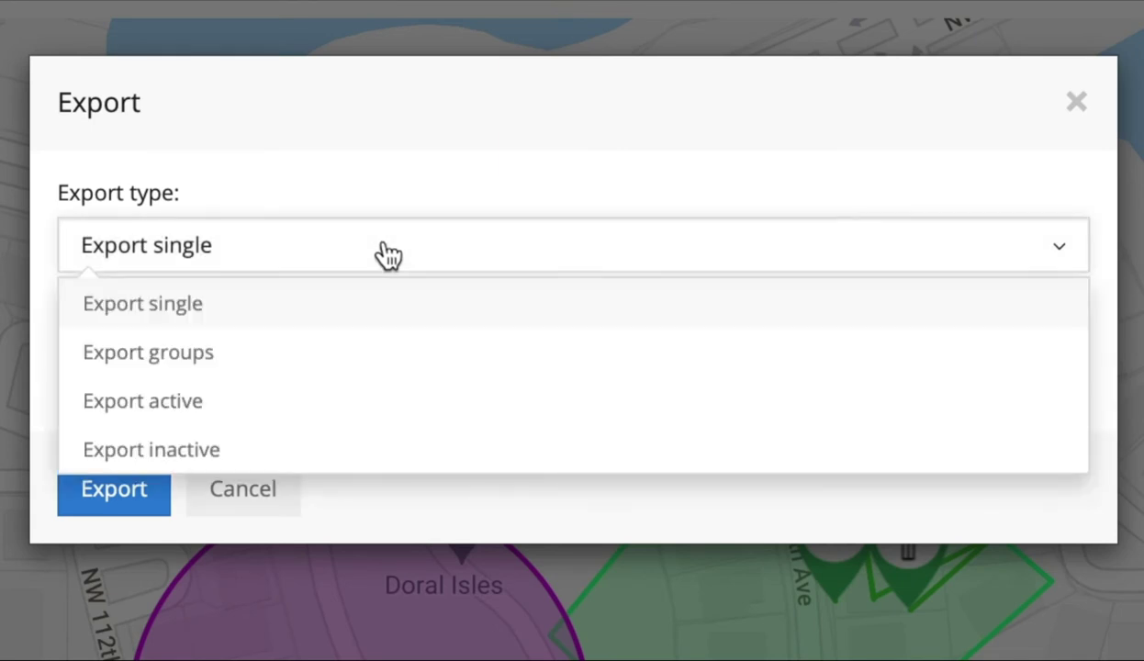
pyautogui.click(298, 355)
pyautogui.click(296, 362)
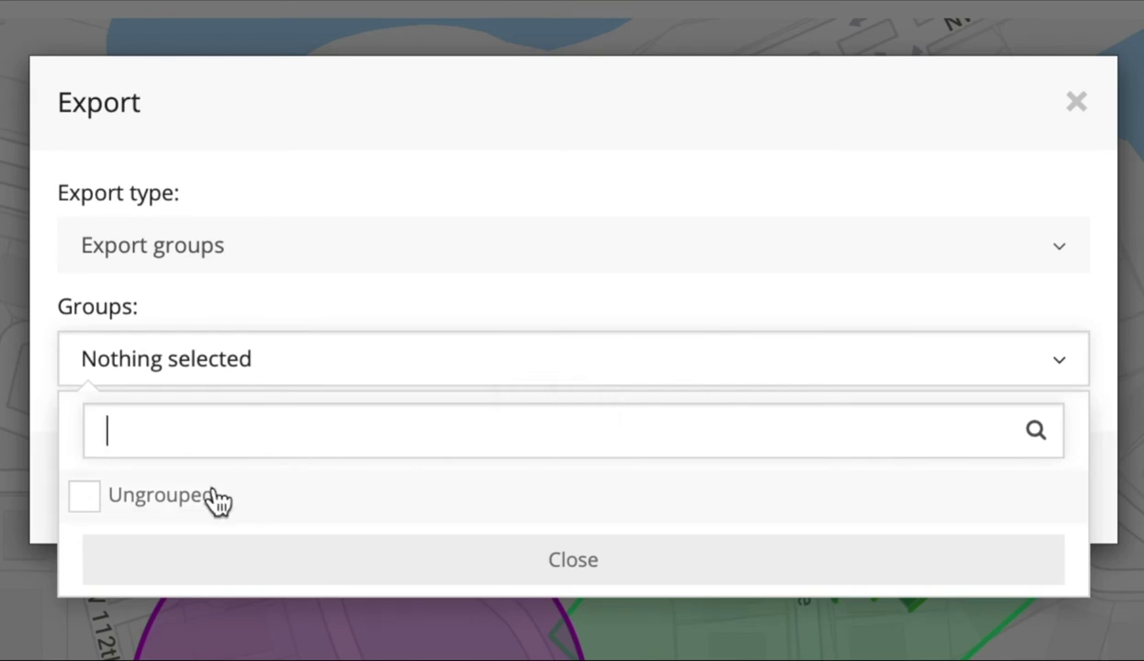
pyautogui.click(89, 496)
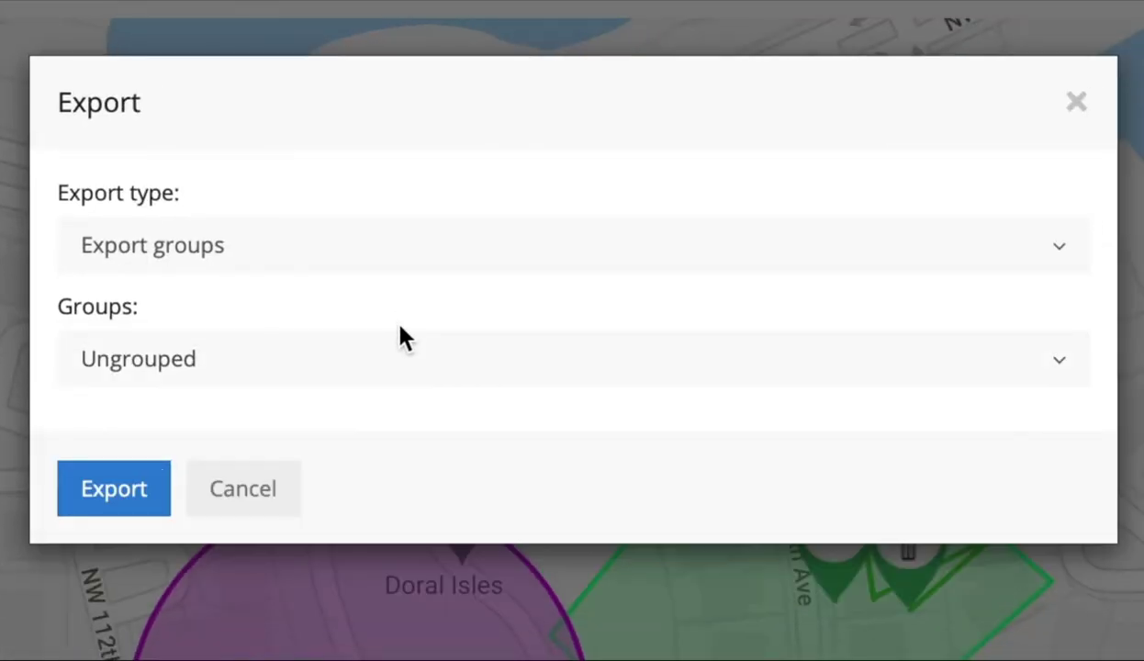
pyautogui.click(401, 359)
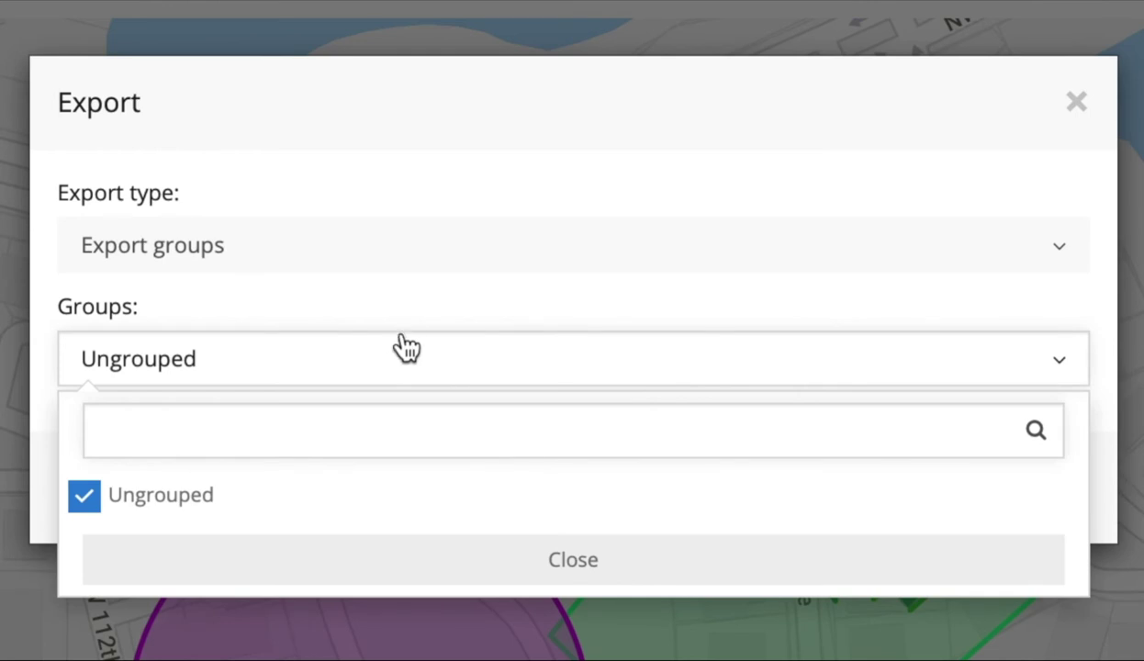
pyautogui.click(84, 497)
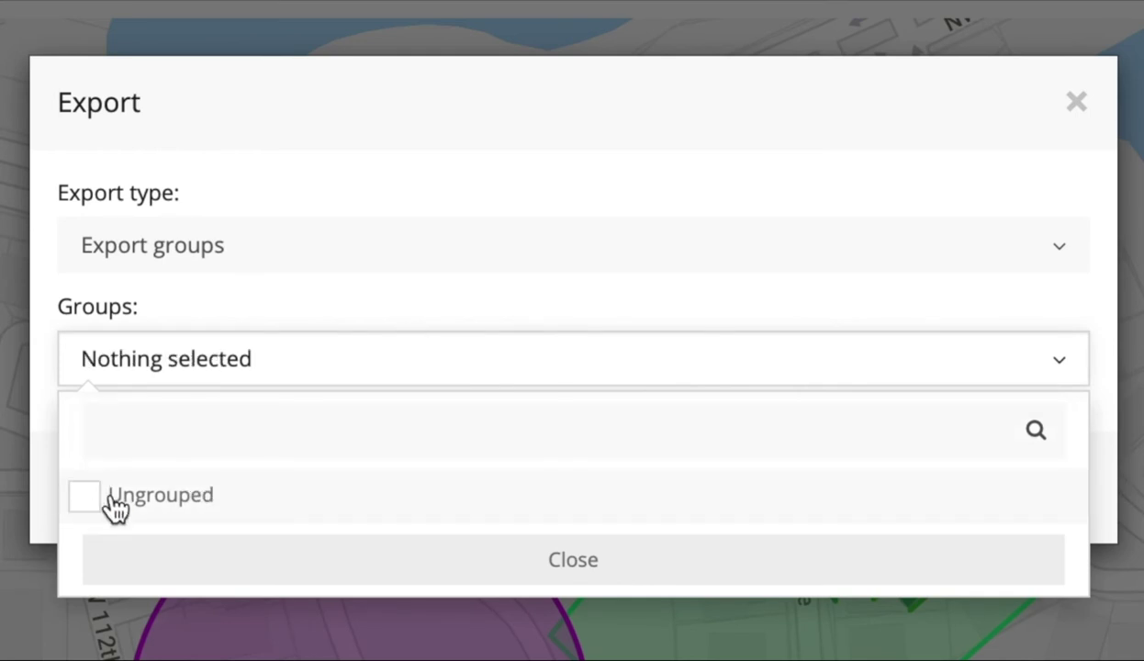
pyautogui.click(273, 321)
# Step: Switch to Export active and review which active geofences are included
pyautogui.click(342, 258)
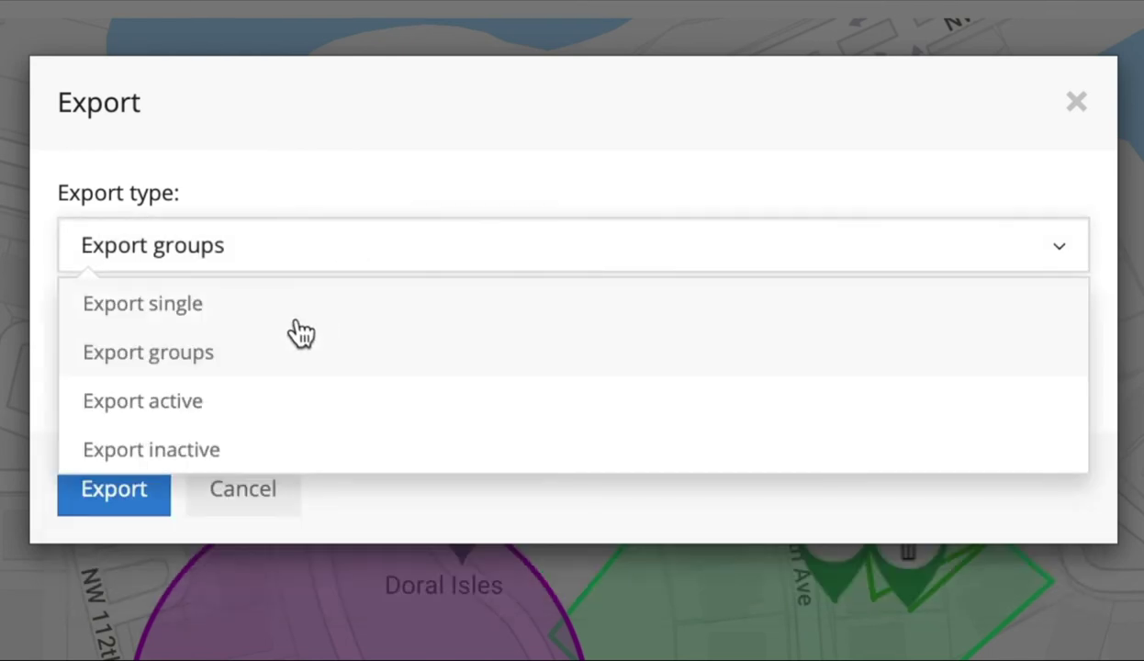
pyautogui.click(203, 418)
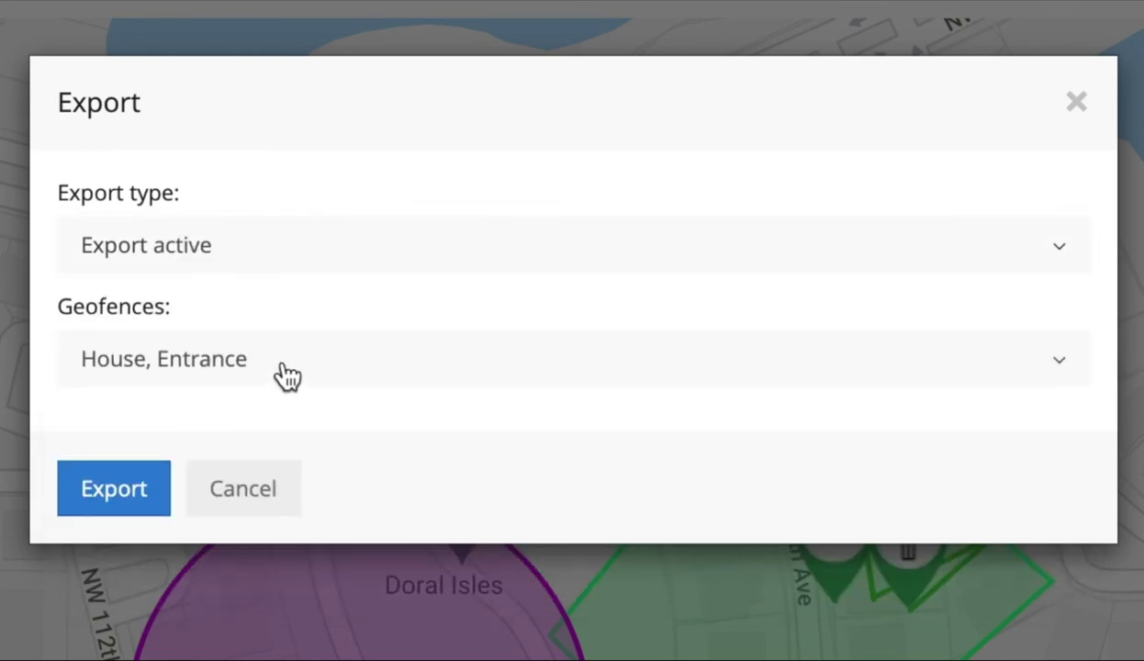
pyautogui.click(285, 371)
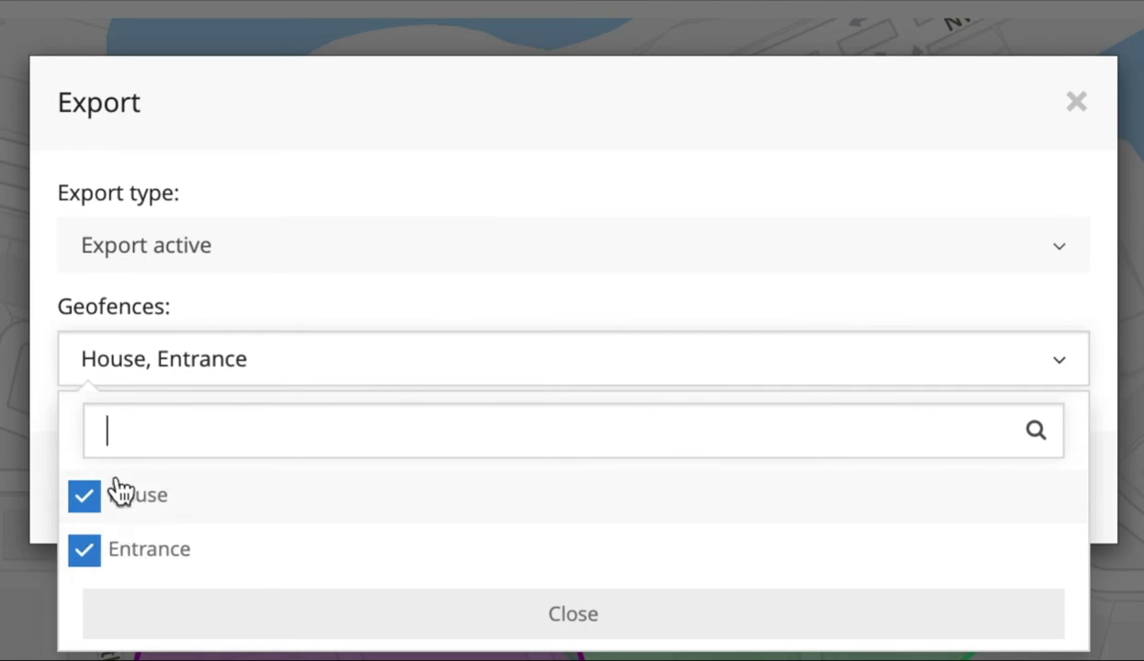
pyautogui.click(290, 301)
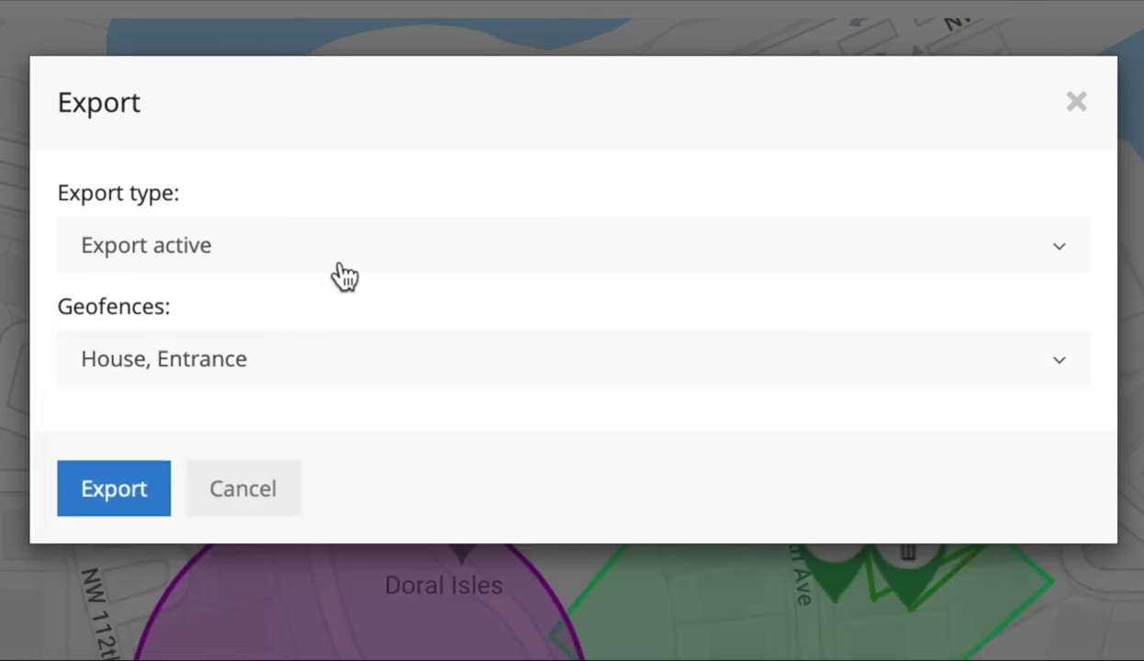
# Step: Try Export inactive, review its geofence list, then cancel the export
pyautogui.click(341, 262)
pyautogui.click(238, 462)
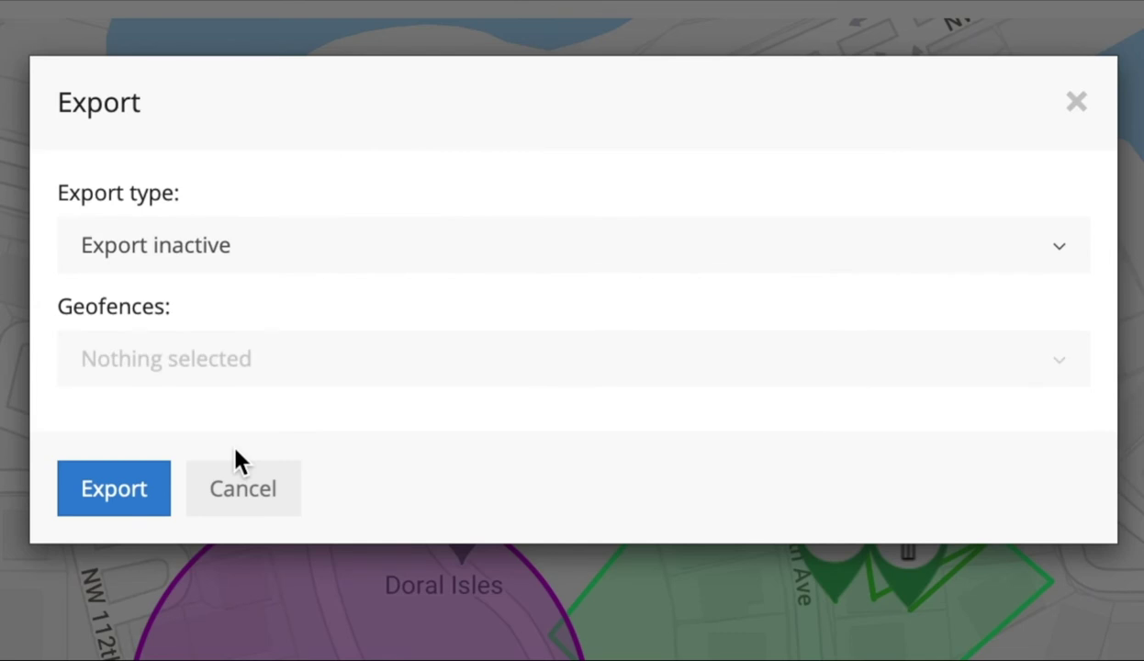
pyautogui.click(320, 376)
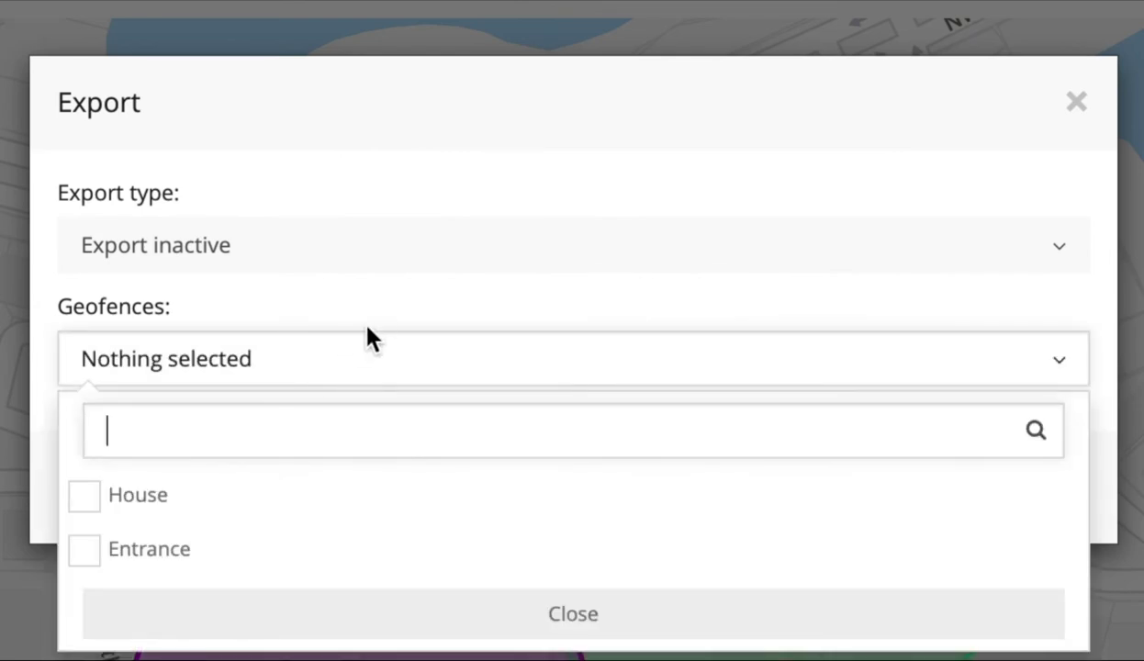
pyautogui.click(424, 612)
pyautogui.click(261, 503)
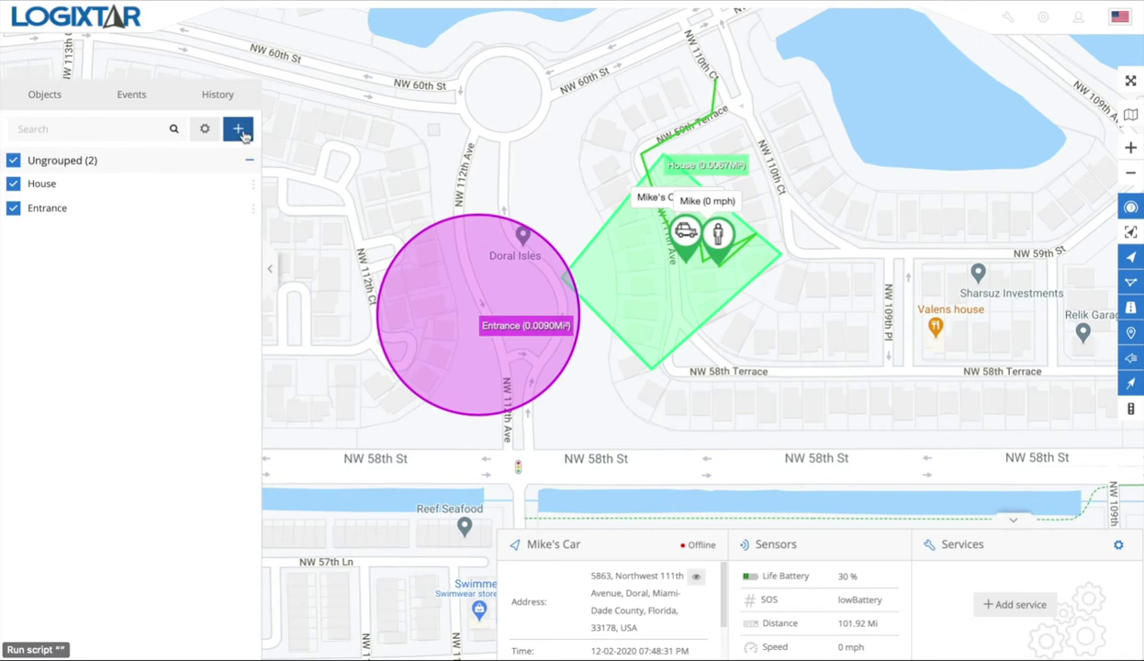
# Step: Create a new geofence named Exit and show the Polygon and Circle type options
pyautogui.click(239, 131)
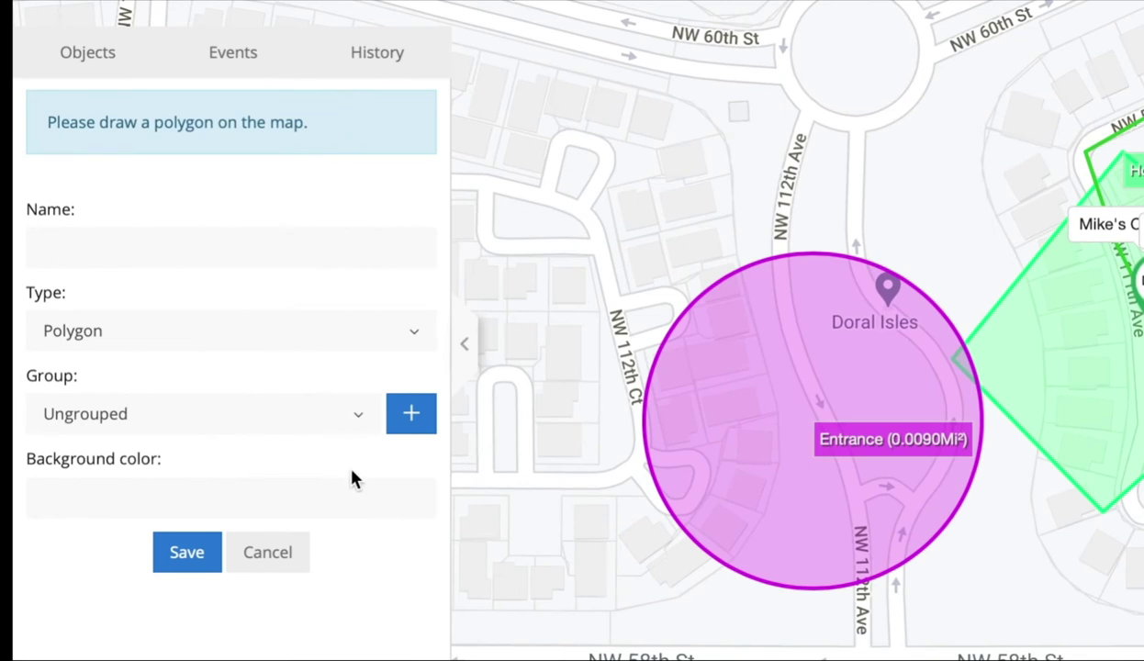
pyautogui.click(328, 261)
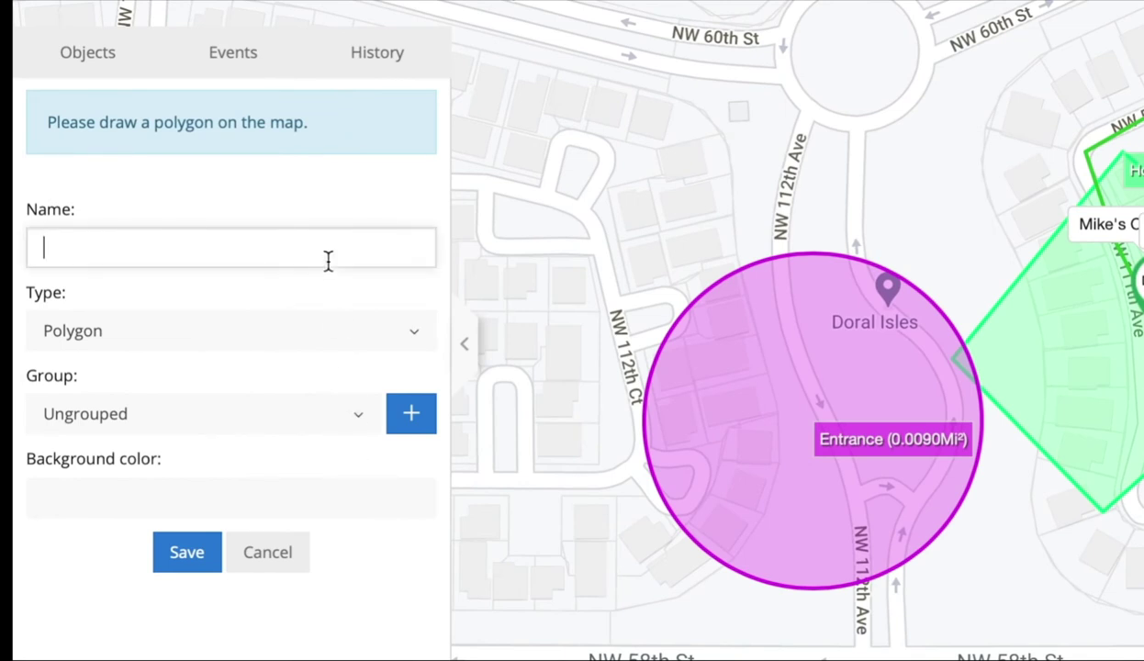
pyautogui.write('Exit')
pyautogui.click(364, 330)
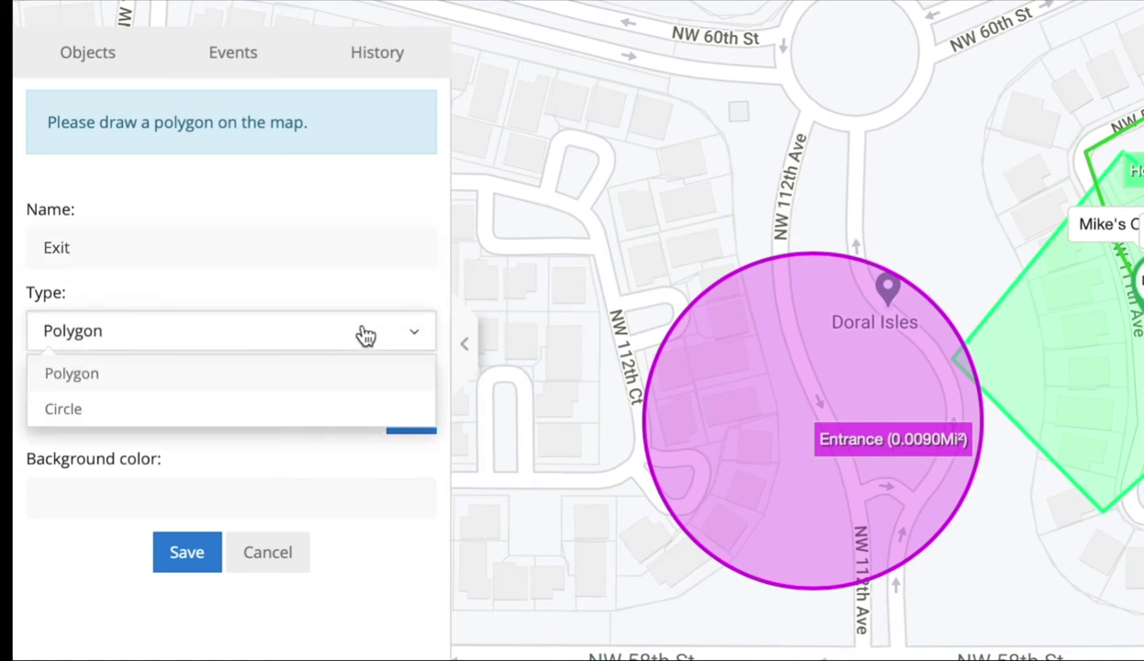
# Step: Set the Exit geofence type to Circle and draw a trial circle on the map
pyautogui.click(333, 387)
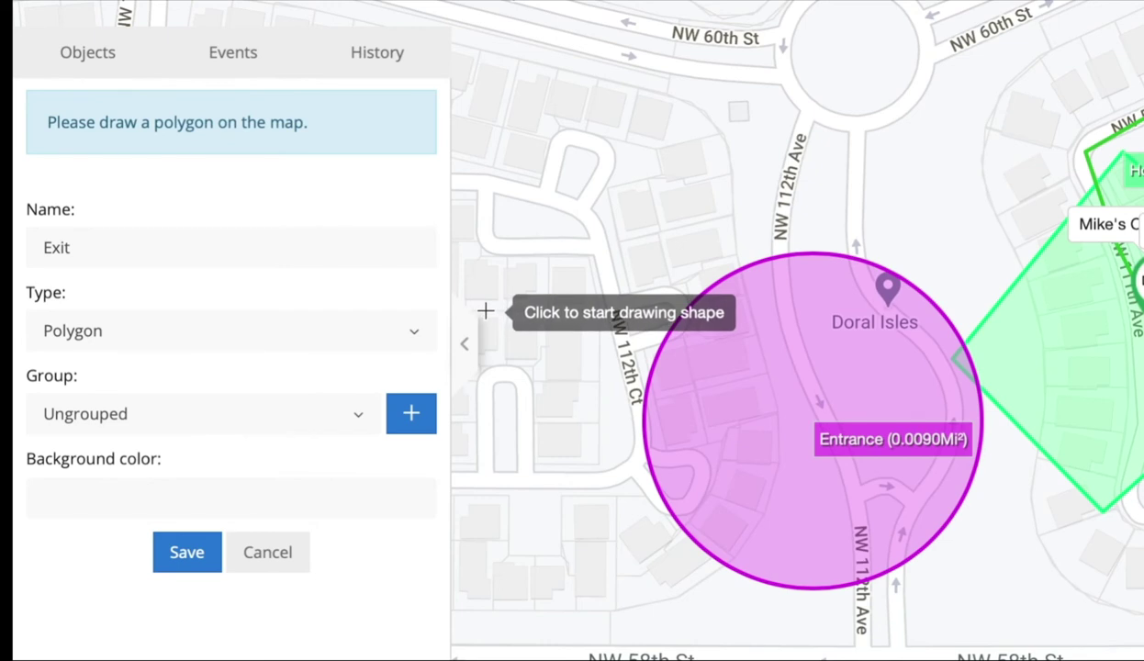
pyautogui.click(372, 340)
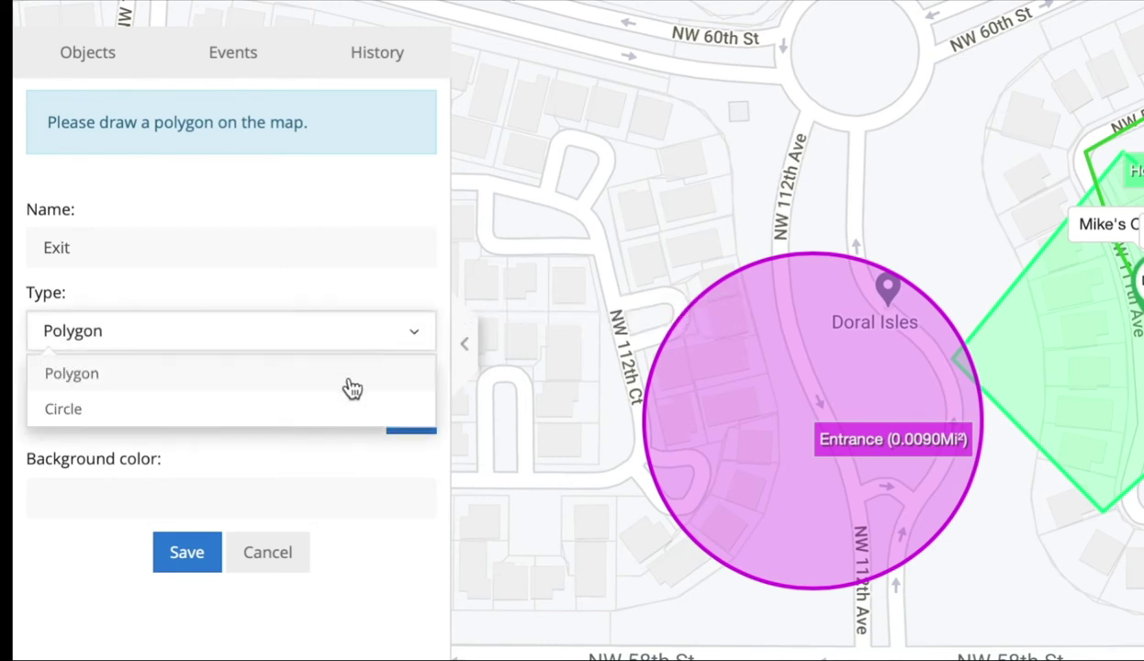
pyautogui.click(339, 410)
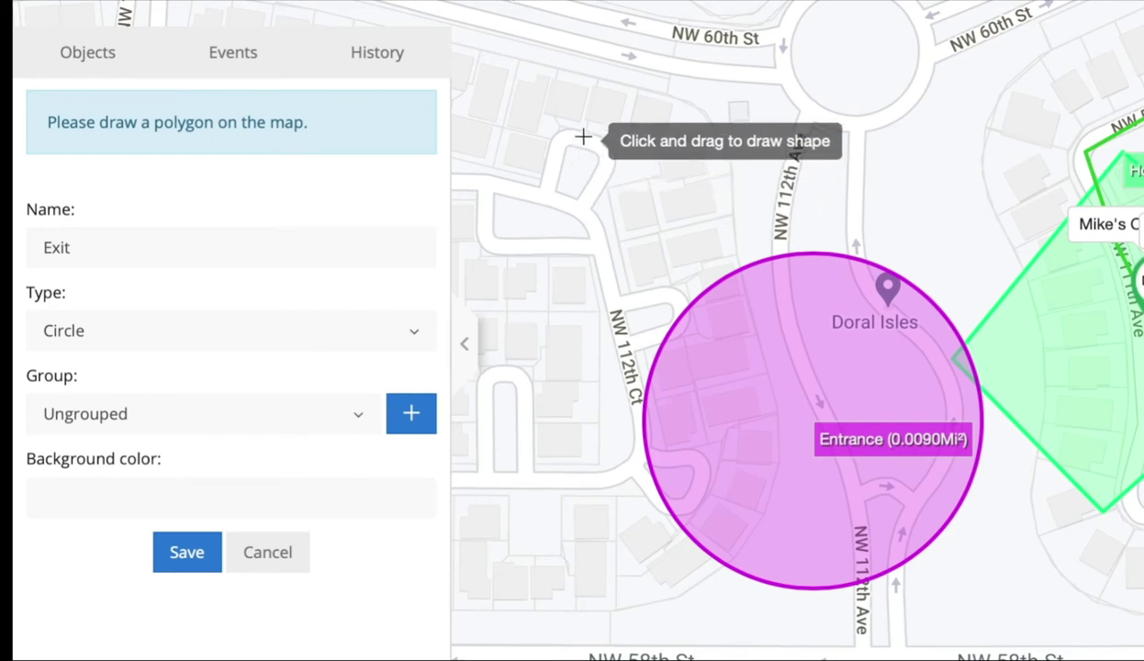
pyautogui.moveTo(577, 126)
pyautogui.mouseDown()
pyautogui.moveTo(721, 214)
pyautogui.moveTo(748, 245)
pyautogui.moveTo(593, 149)
pyautogui.moveTo(719, 246)
pyautogui.mouseUp()
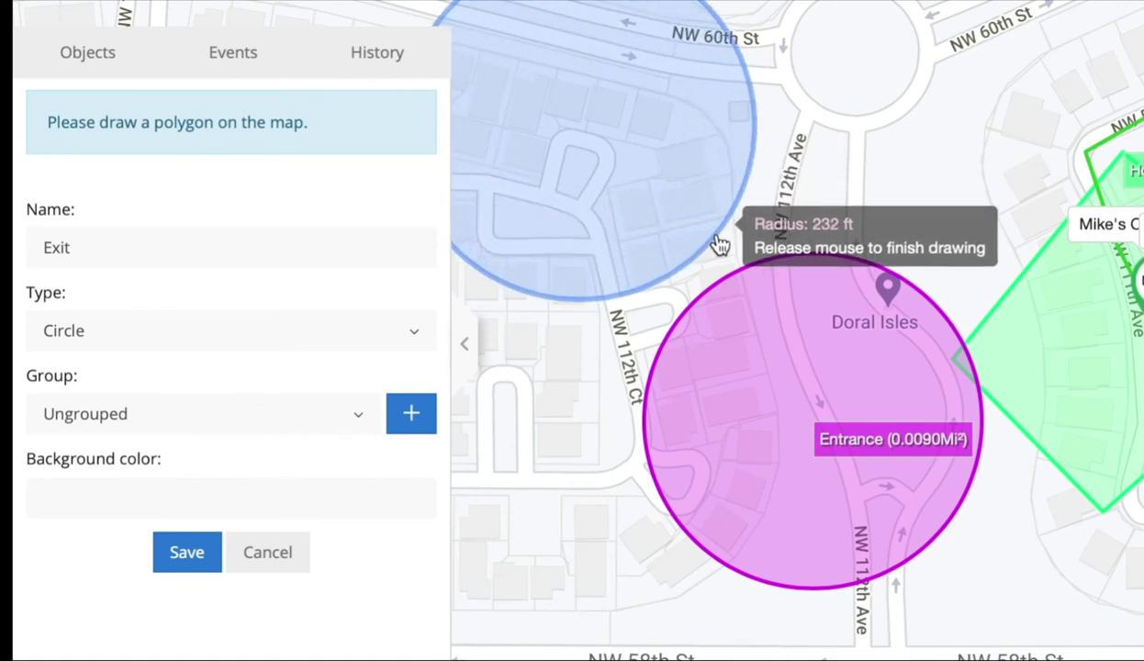
pyautogui.moveTo(720, 246); pyautogui.dragTo(717, 237)
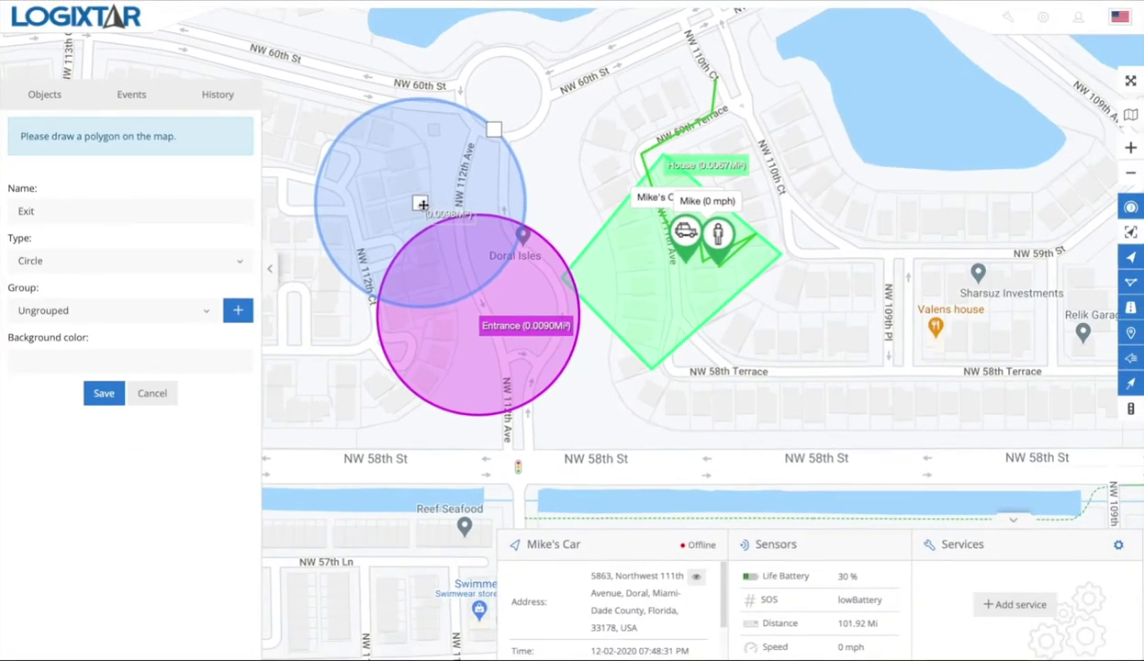
# Step: Move and enlarge the trial circle, then switch the type back to Polygon
pyautogui.moveTo(422, 204); pyautogui.dragTo(830, 311)
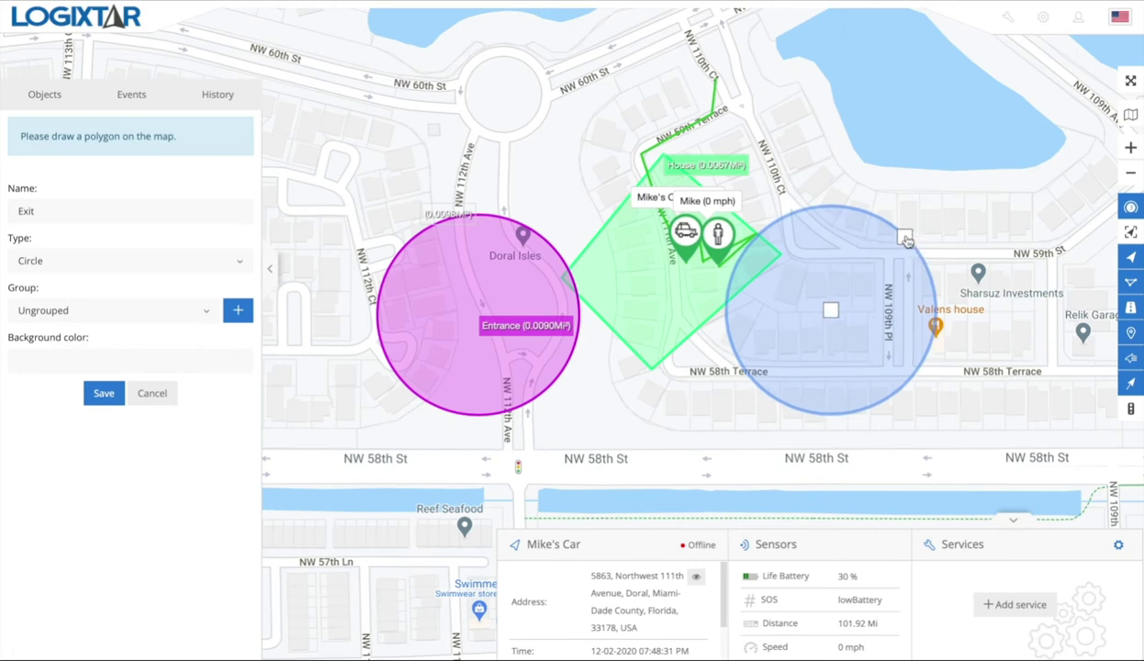
pyautogui.moveTo(907, 244); pyautogui.dragTo(874, 244)
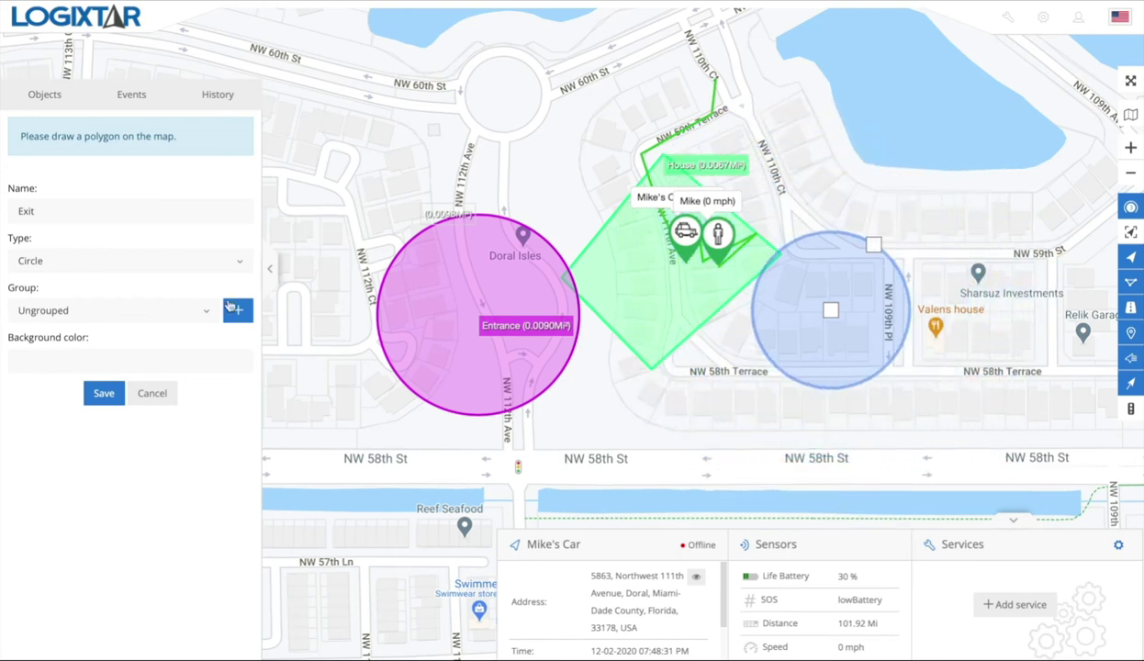
pyautogui.click(147, 273)
# Step: Draw a four-corner polygon for Exit east of House, closing it on the first corner
pyautogui.click(141, 285)
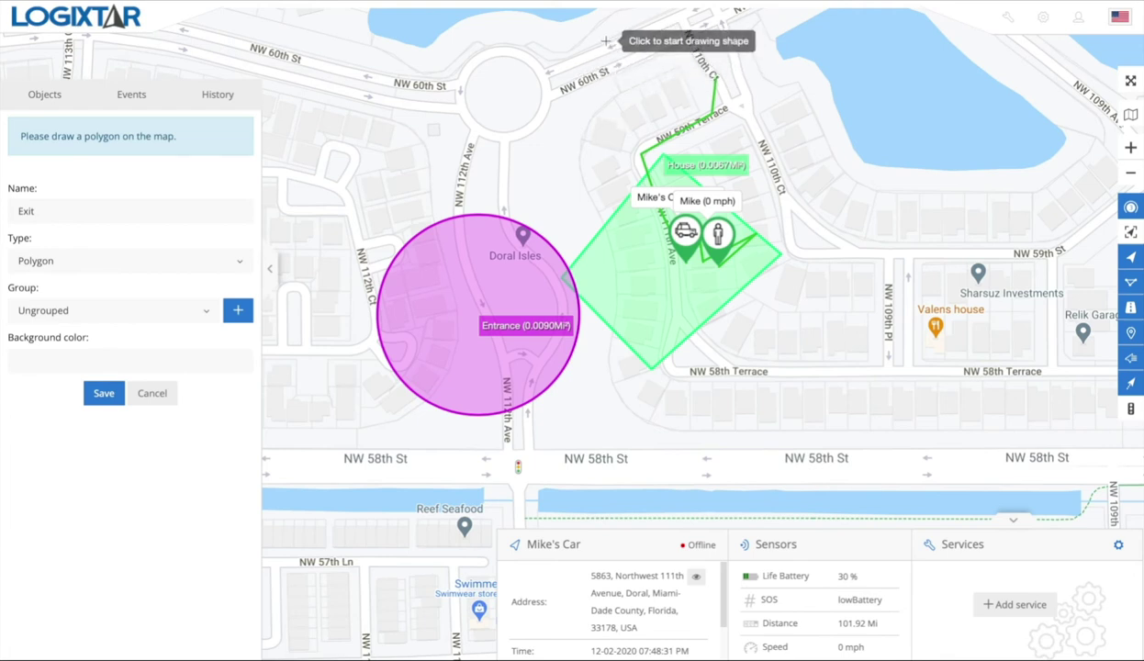
pyautogui.click(819, 210)
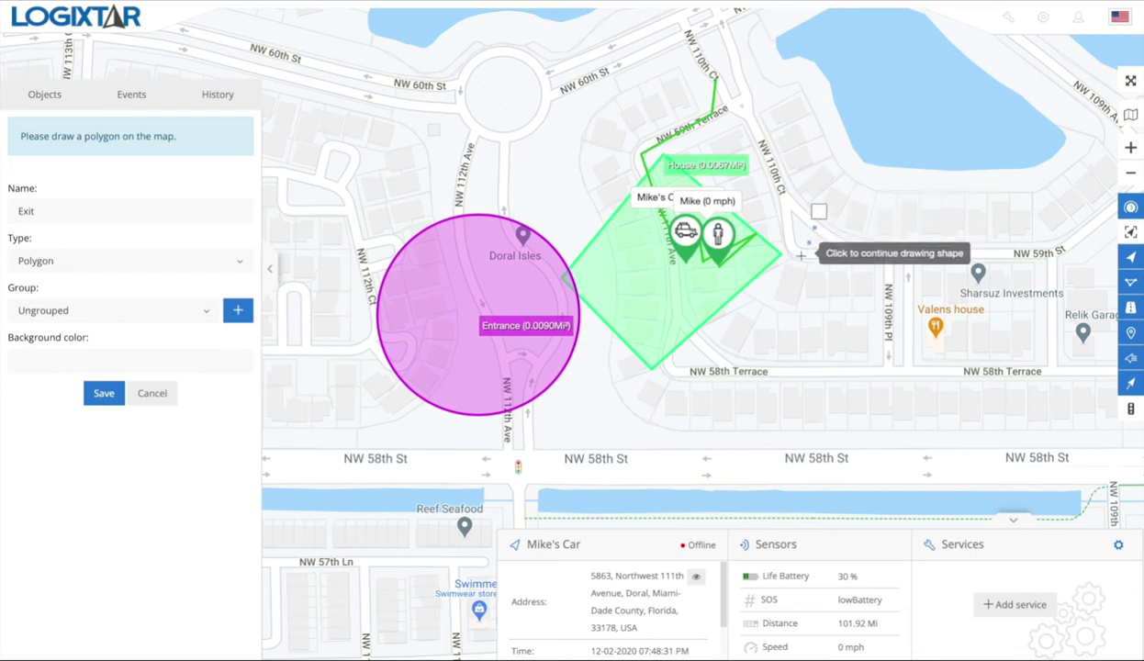
pyautogui.click(733, 387)
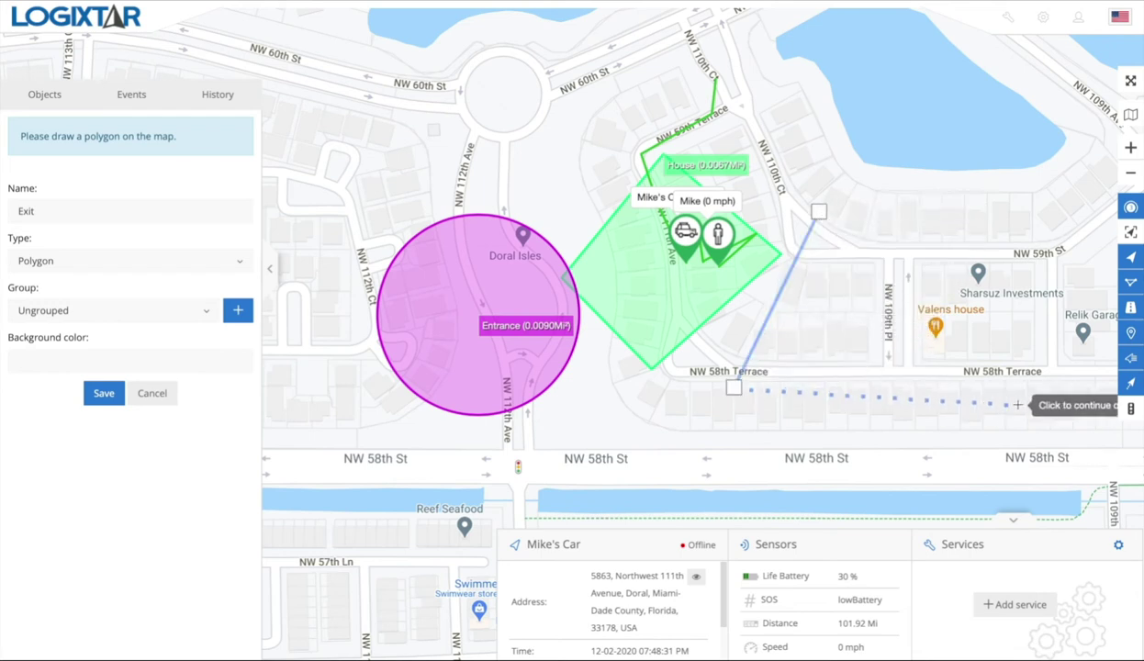
pyautogui.click(1056, 396)
pyautogui.click(1064, 230)
pyautogui.click(818, 211)
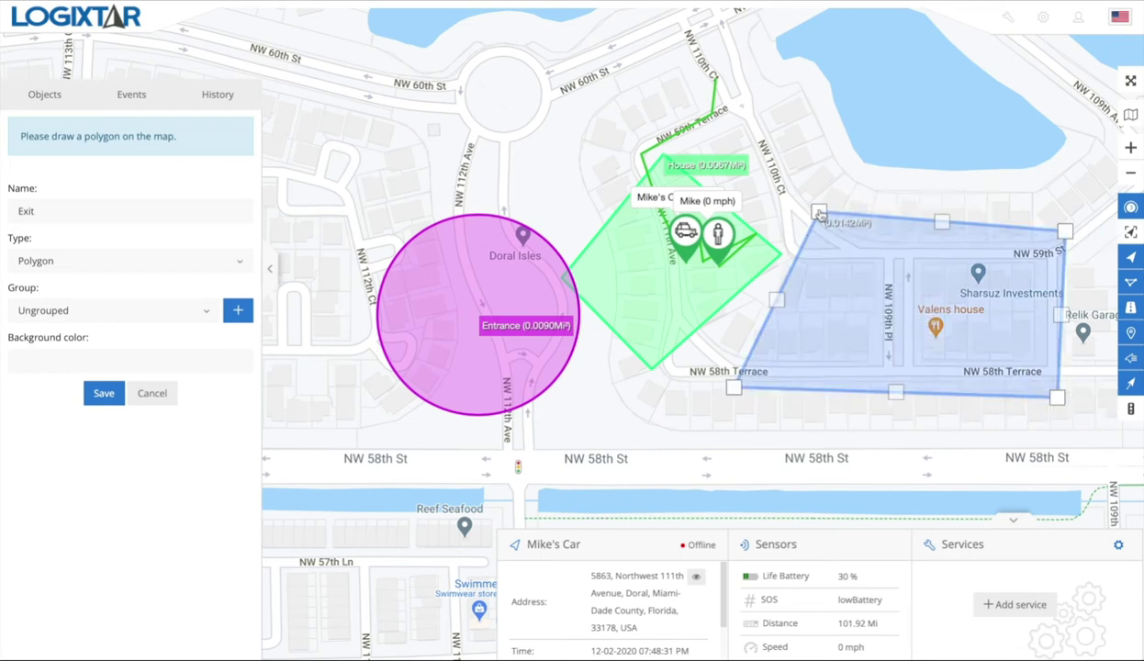
# Step: Reshape the polygon by moving corners and adding new ones on the top, bottom and right edges
pyautogui.moveTo(818, 215); pyautogui.dragTo(808, 264)
pyautogui.moveTo(936, 246); pyautogui.dragTo(963, 170)
pyautogui.moveTo(896, 393); pyautogui.dragTo(986, 431)
pyautogui.moveTo(1060, 314); pyautogui.dragTo(1094, 298)
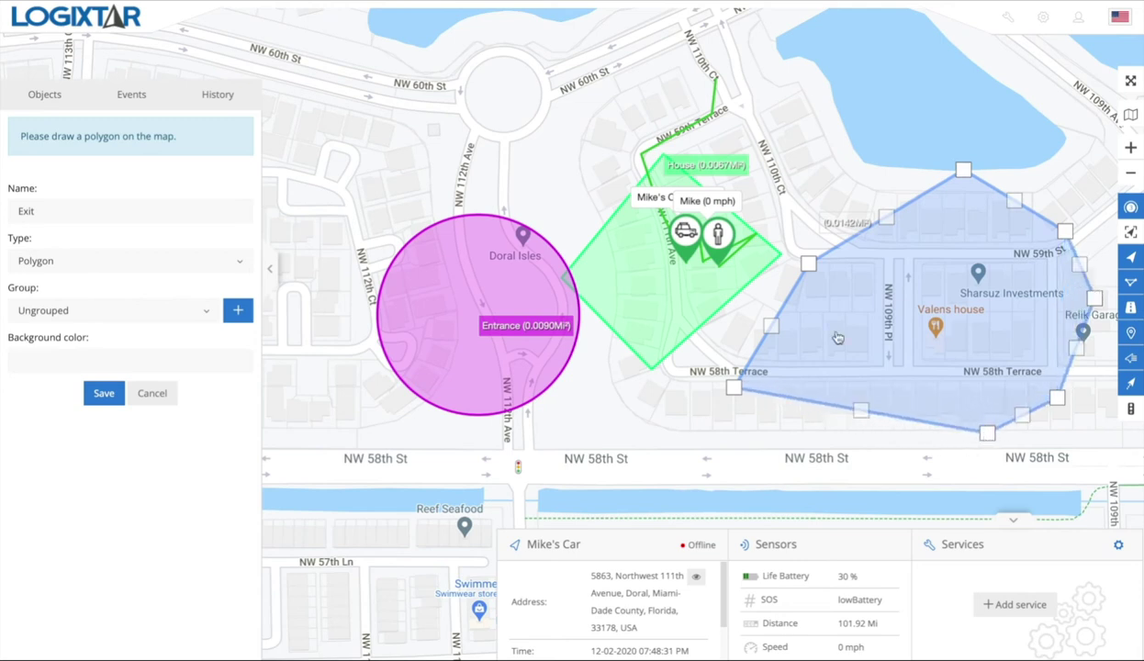
pyautogui.moveTo(733, 387); pyautogui.dragTo(787, 420)
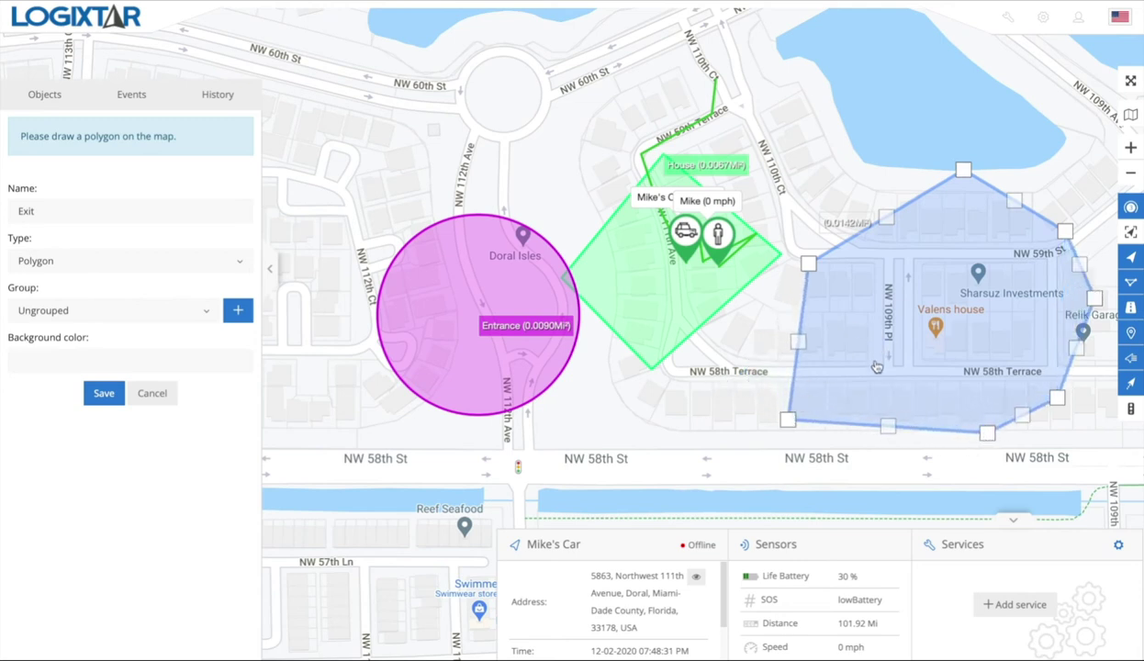
# Step: Check which groups the Group dropdown offers for the Exit geofence
pyautogui.click(190, 310)
pyautogui.click(194, 291)
pyautogui.click(198, 311)
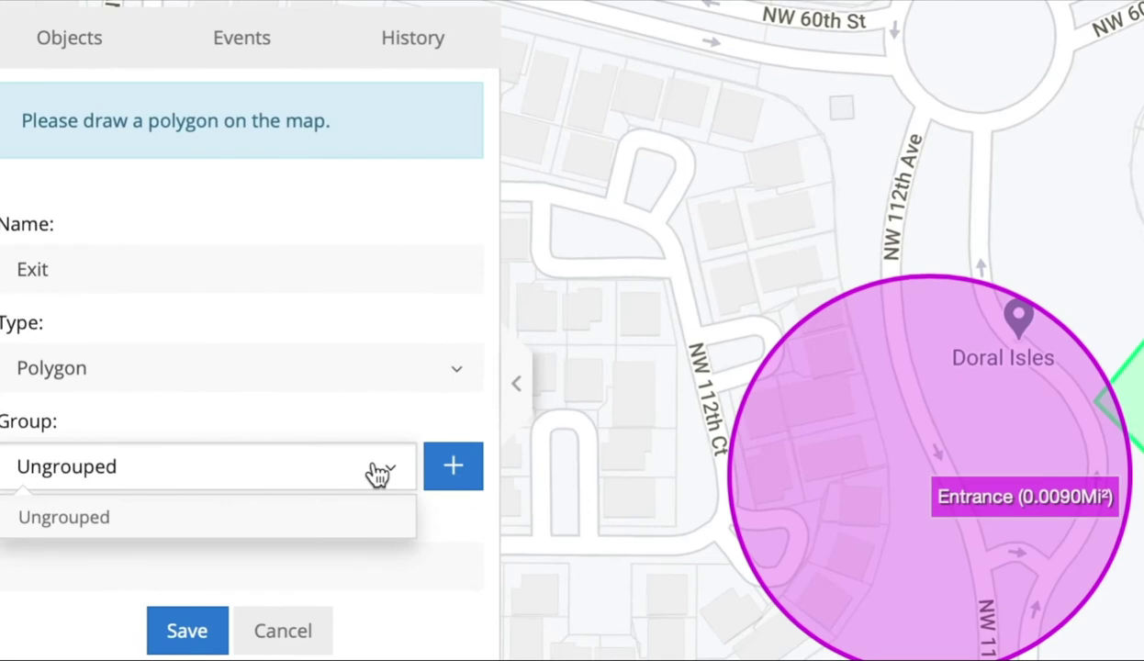
pyautogui.click(382, 415)
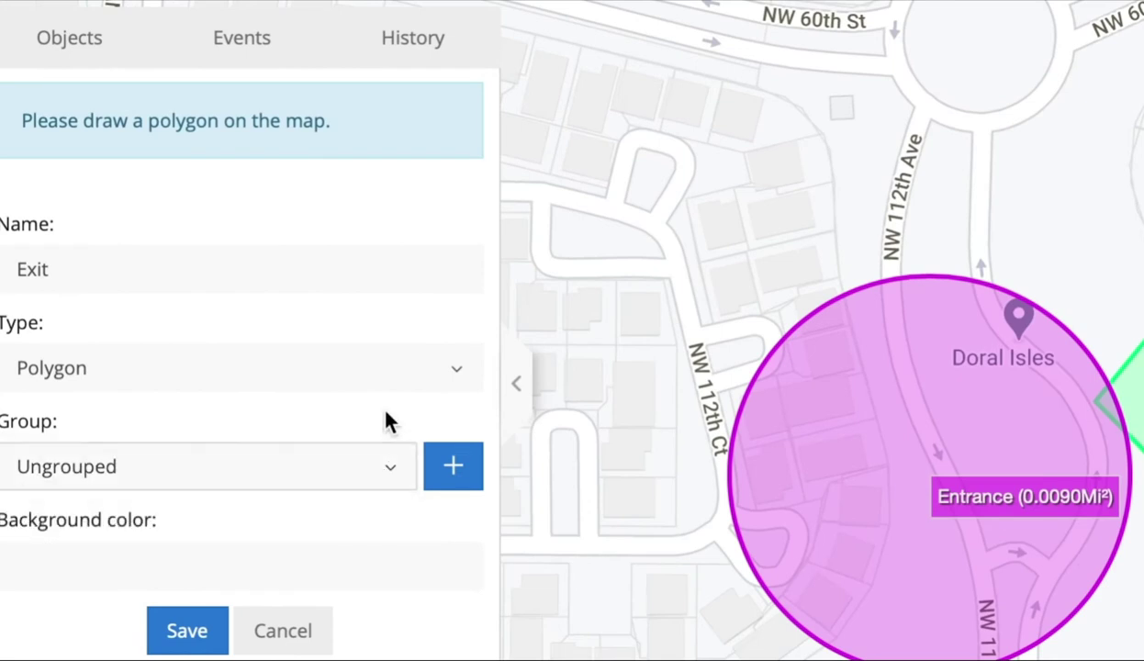
pyautogui.click(376, 469)
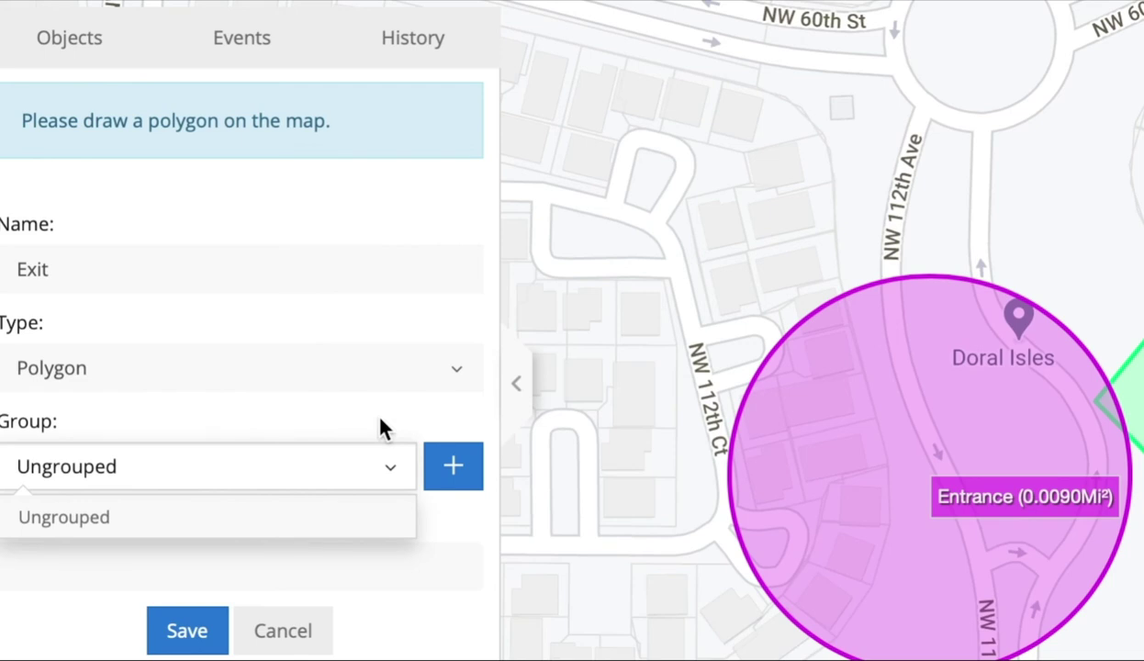
pyautogui.click(388, 441)
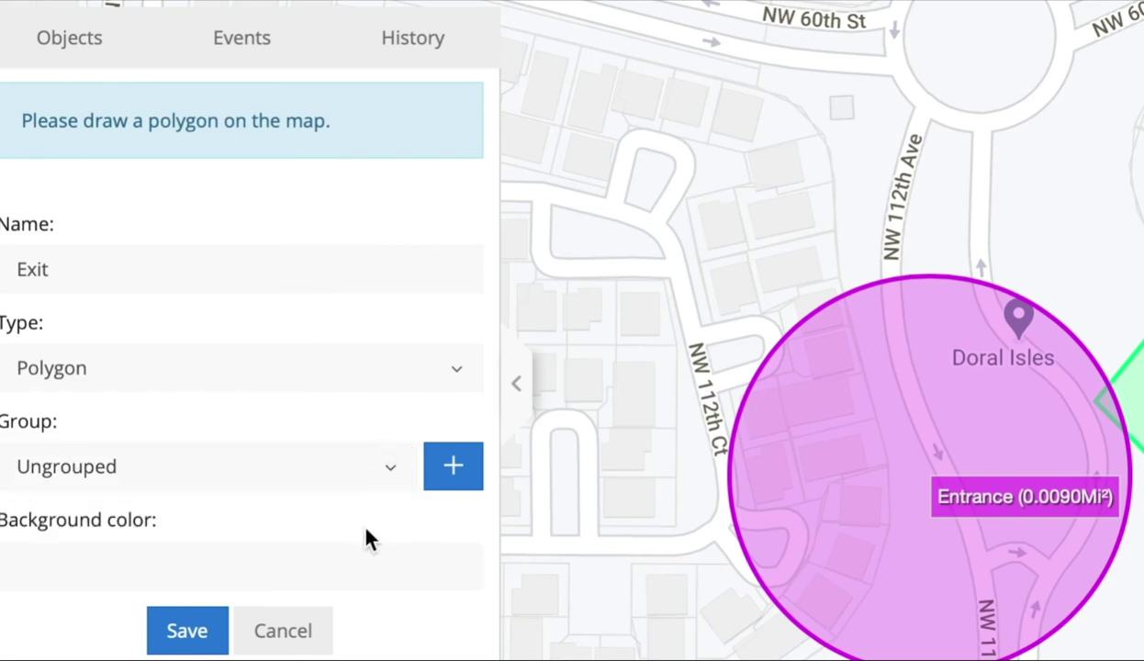
# Step: Add a new group named Group 1, drop the empty row, and save it
pyautogui.click(453, 468)
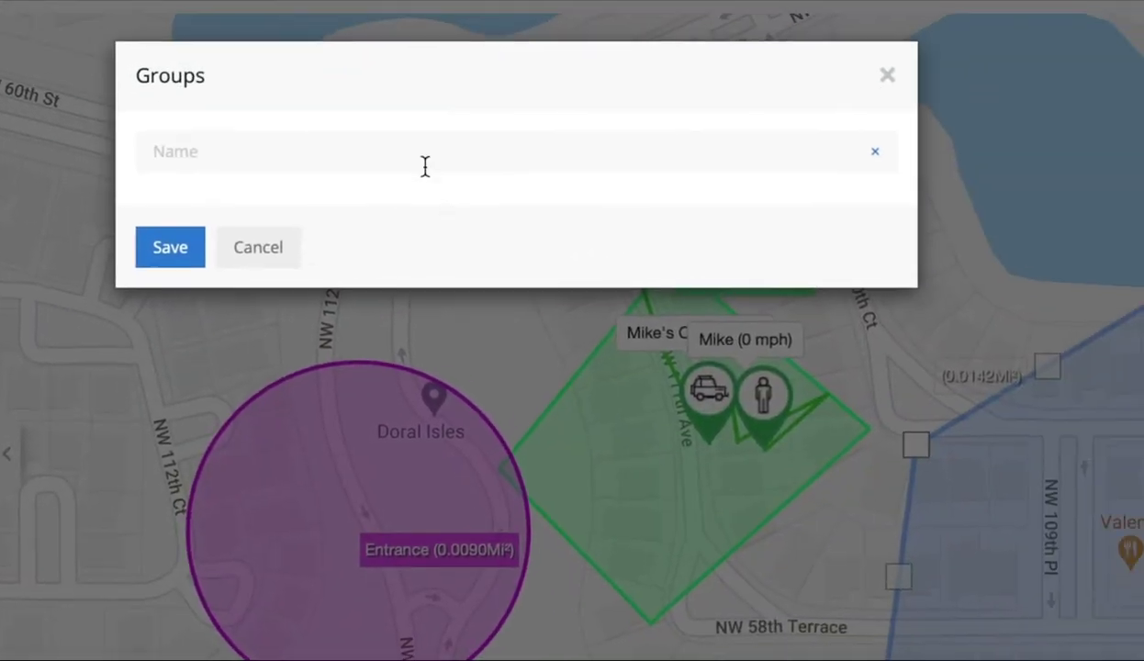
pyautogui.click(422, 150)
pyautogui.write('Group')
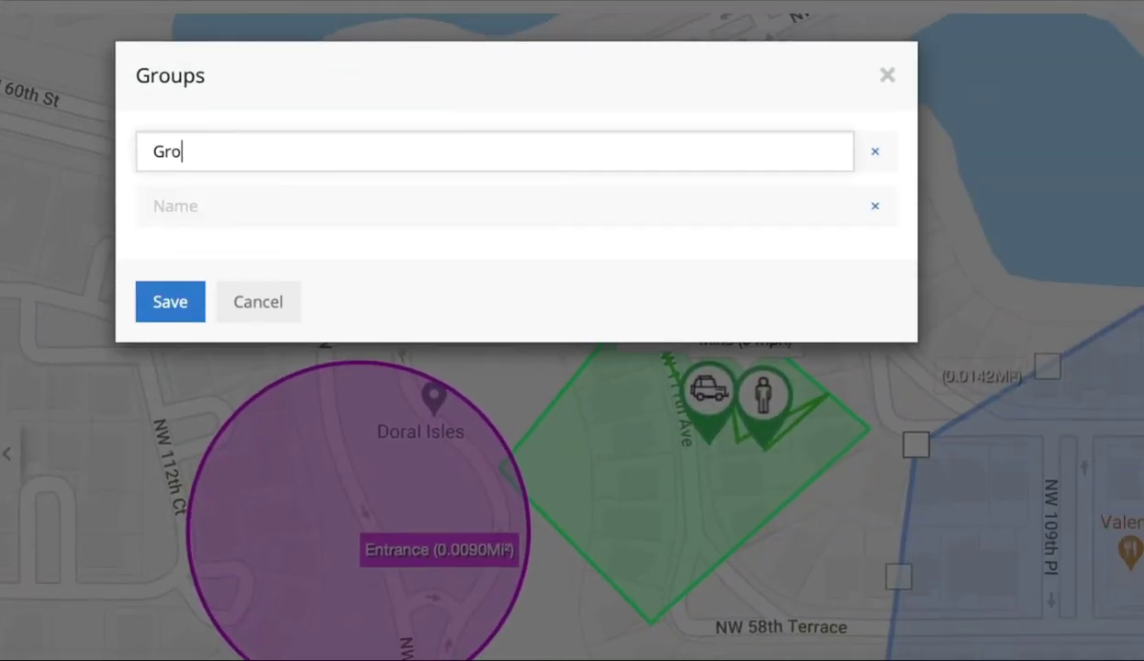
pyautogui.write(' 1')
pyautogui.click(874, 209)
pyautogui.click(169, 248)
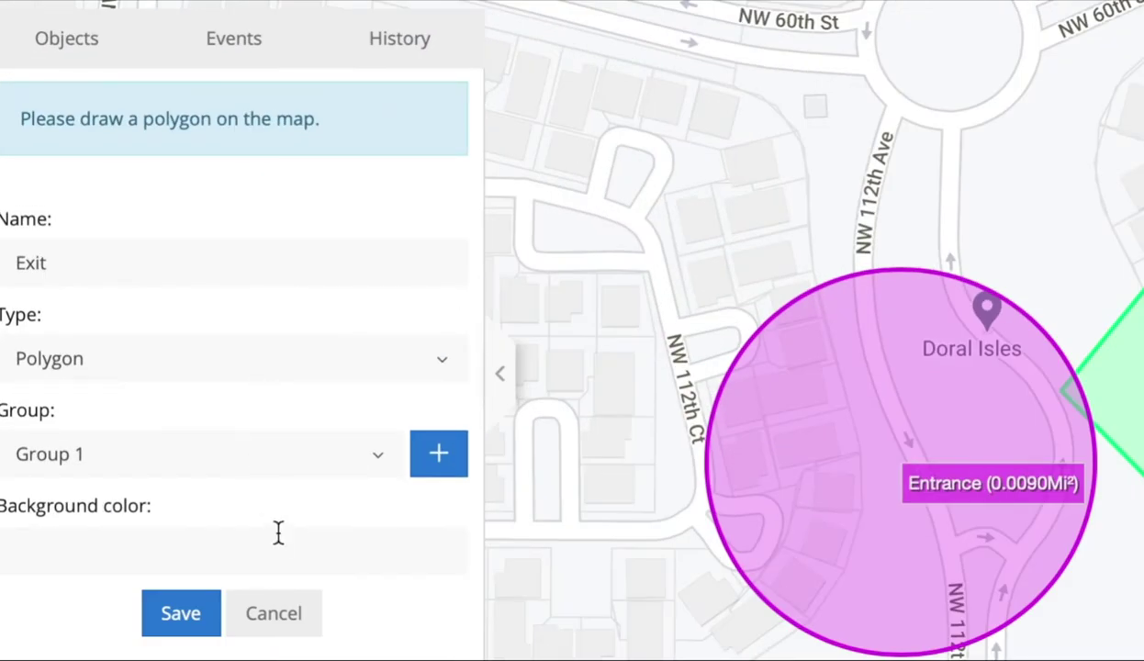
# Step: Give Exit the background colour #e61749 and save the new geofence
pyautogui.click(278, 531)
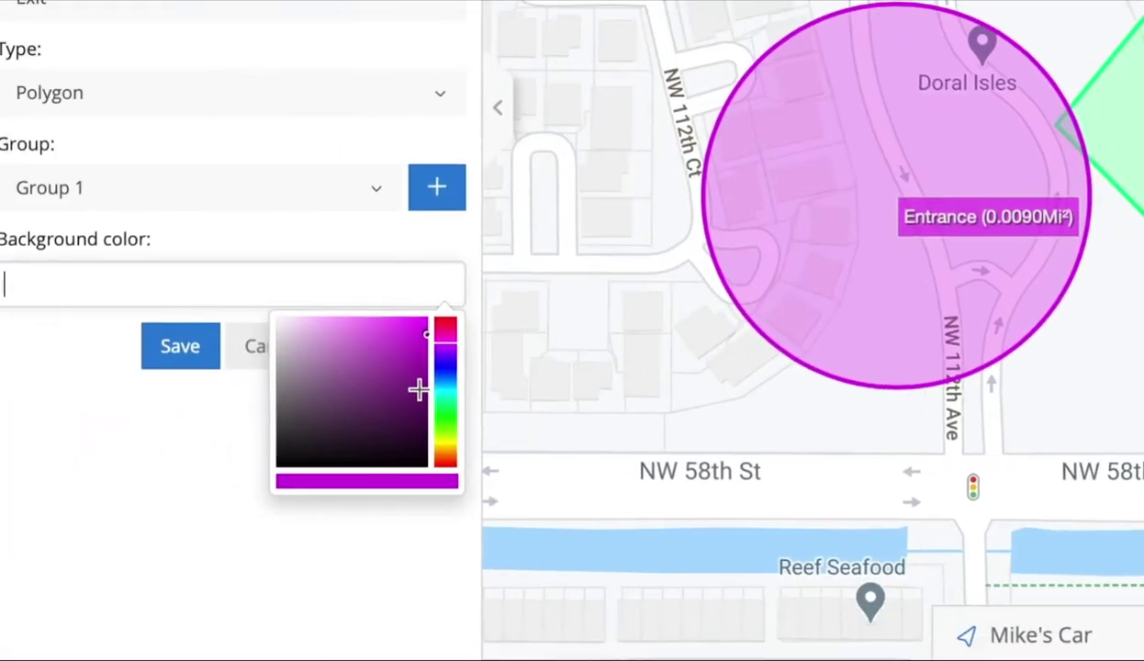
pyautogui.moveTo(444, 389)
pyautogui.mouseDown()
pyautogui.moveTo(445, 413)
pyautogui.moveTo(435, 401)
pyautogui.mouseUp()
pyautogui.moveTo(404, 358); pyautogui.dragTo(411, 330)
pyautogui.click(449, 363)
pyautogui.click(405, 351)
pyautogui.click(211, 441)
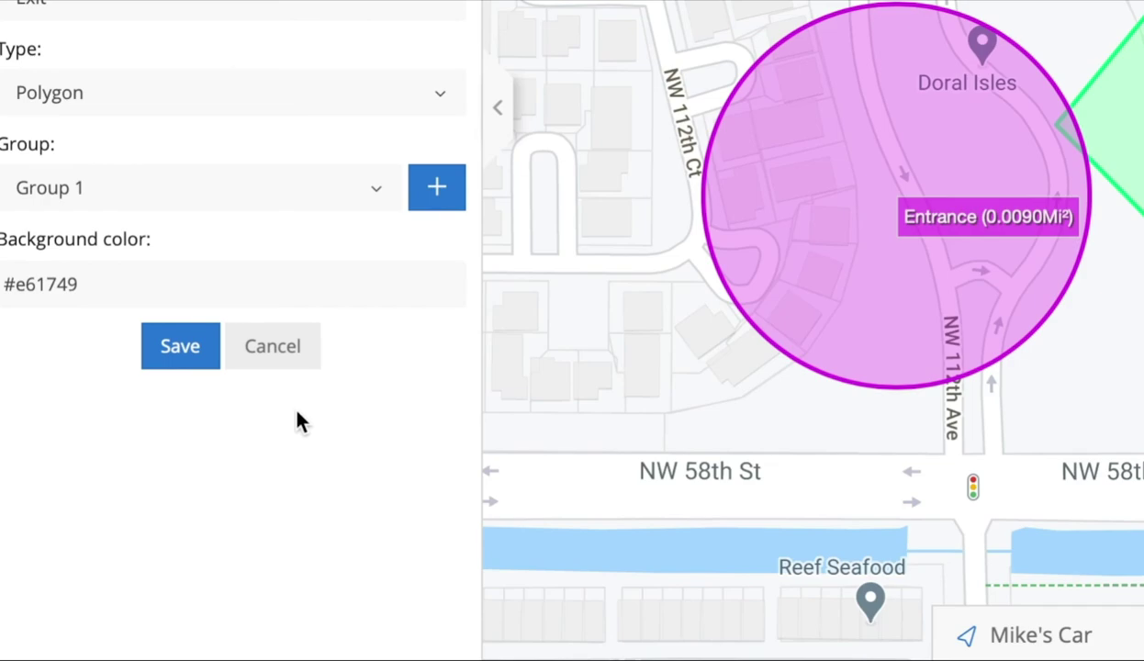
pyautogui.click(165, 358)
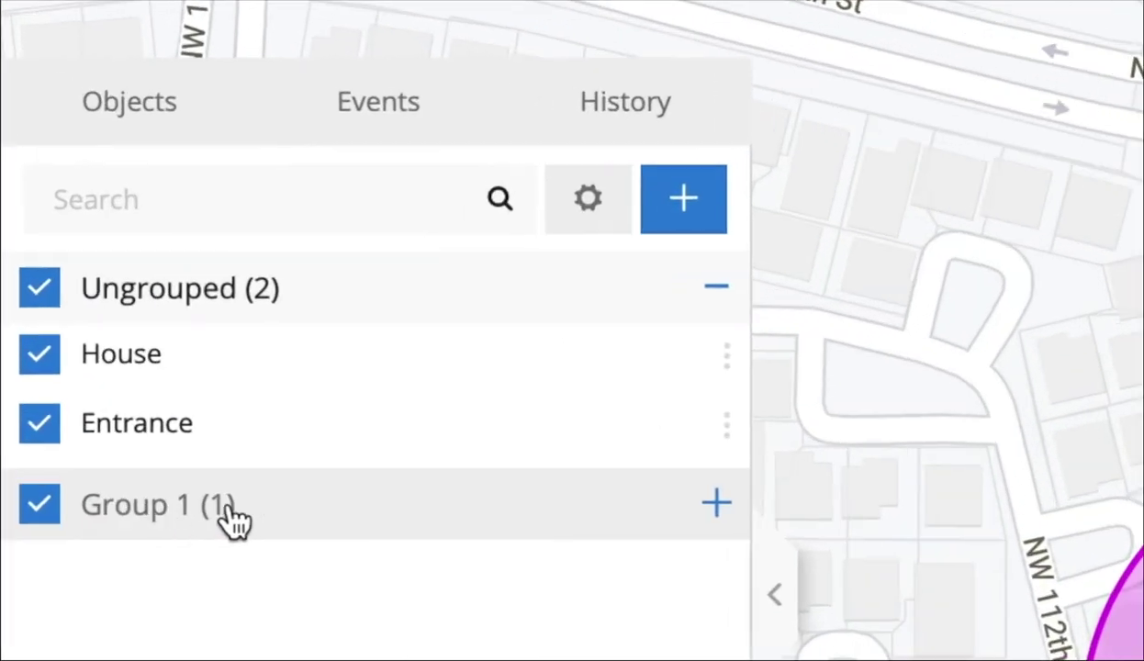
# Step: Expand Group 1 in the geofence list to reveal the Exit geofence
pyautogui.click(740, 507)
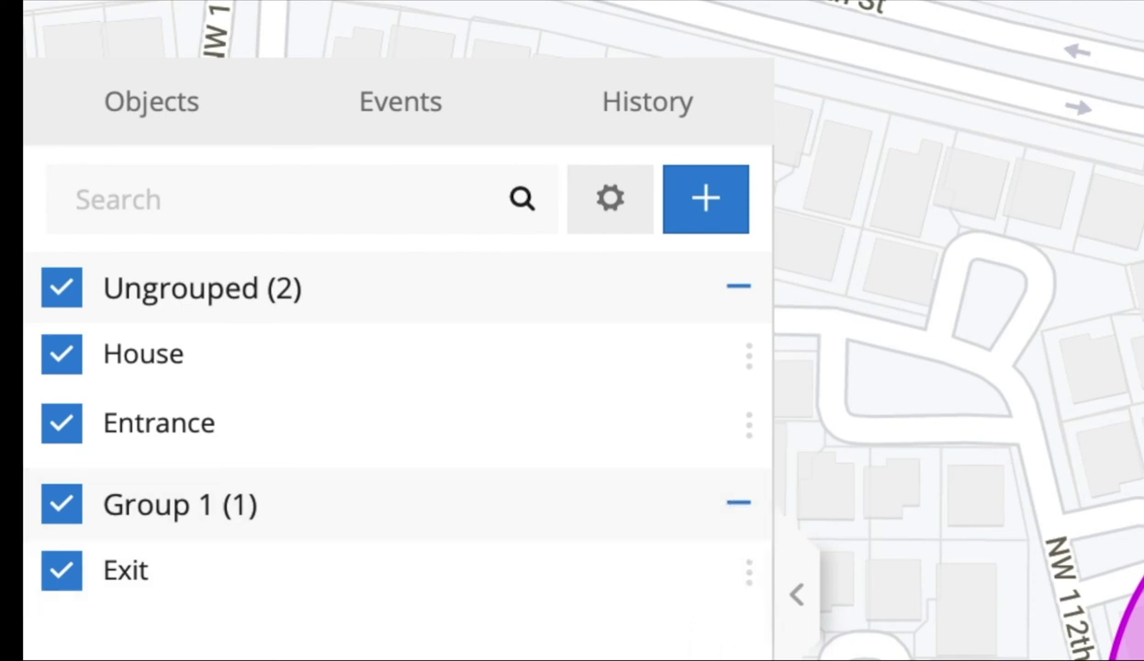
# Step: Edit the Exit geofence to move it to Ungrouped with a purple (#d05edb) fill, and save
pyautogui.click(749, 577)
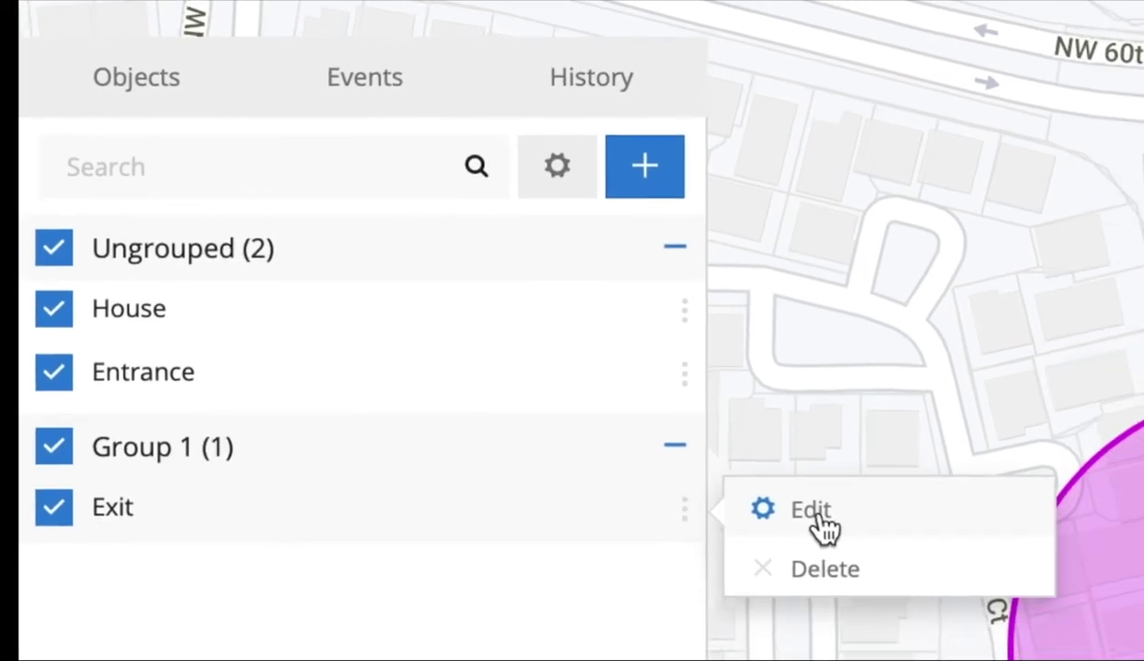
pyautogui.click(853, 580)
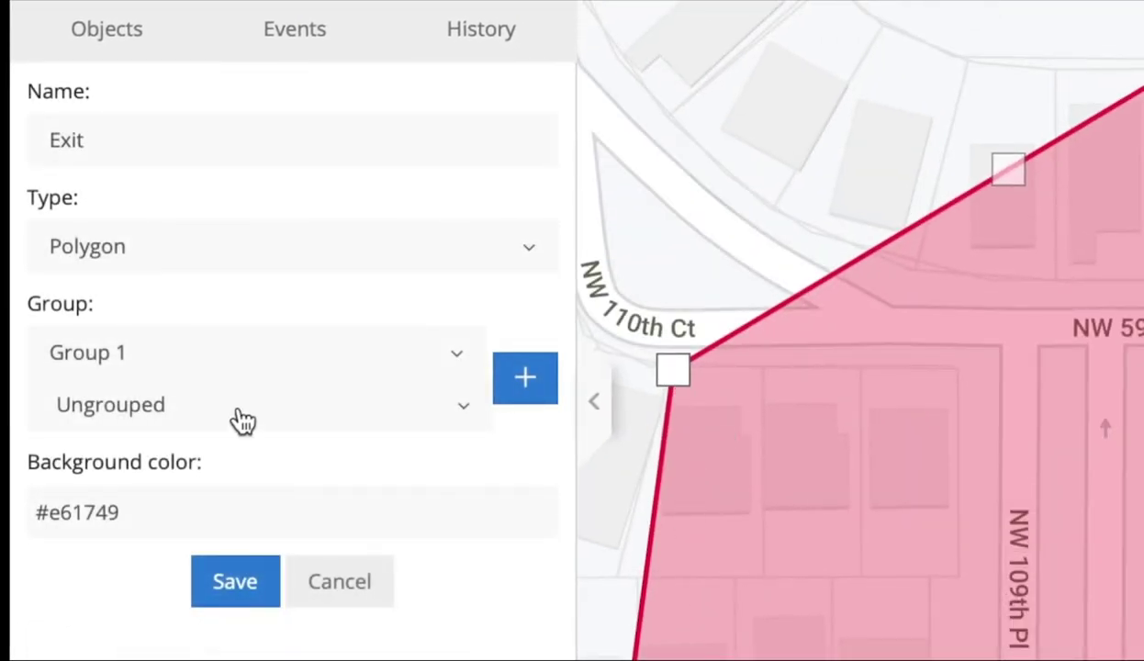
pyautogui.click(459, 512)
pyautogui.click(440, 572)
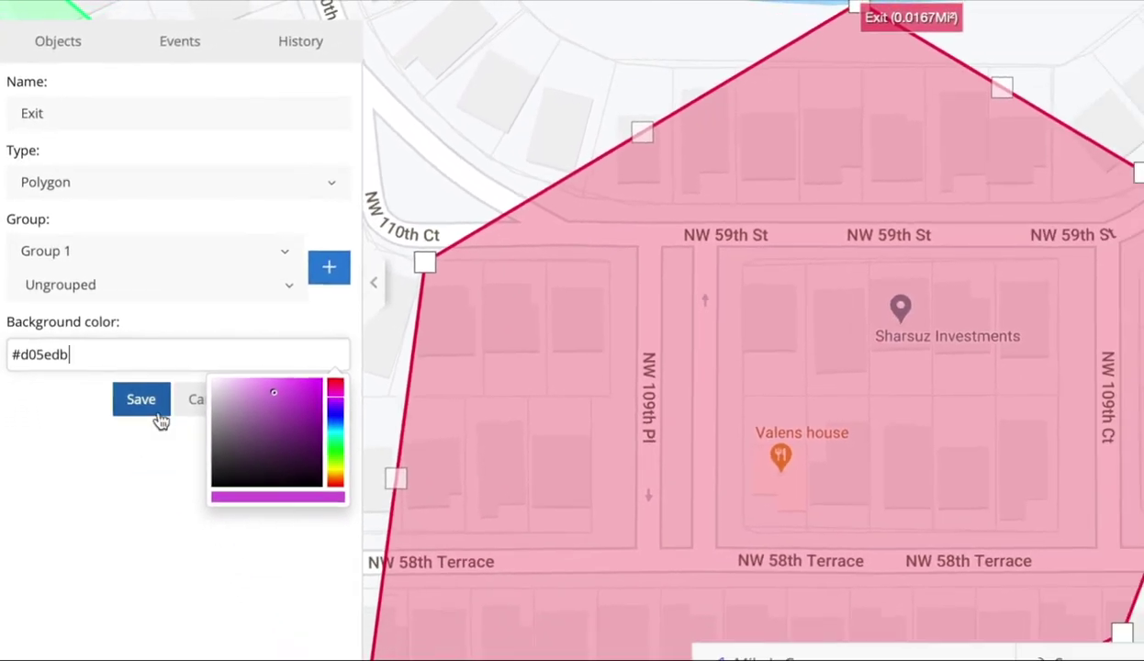
pyautogui.click(157, 432)
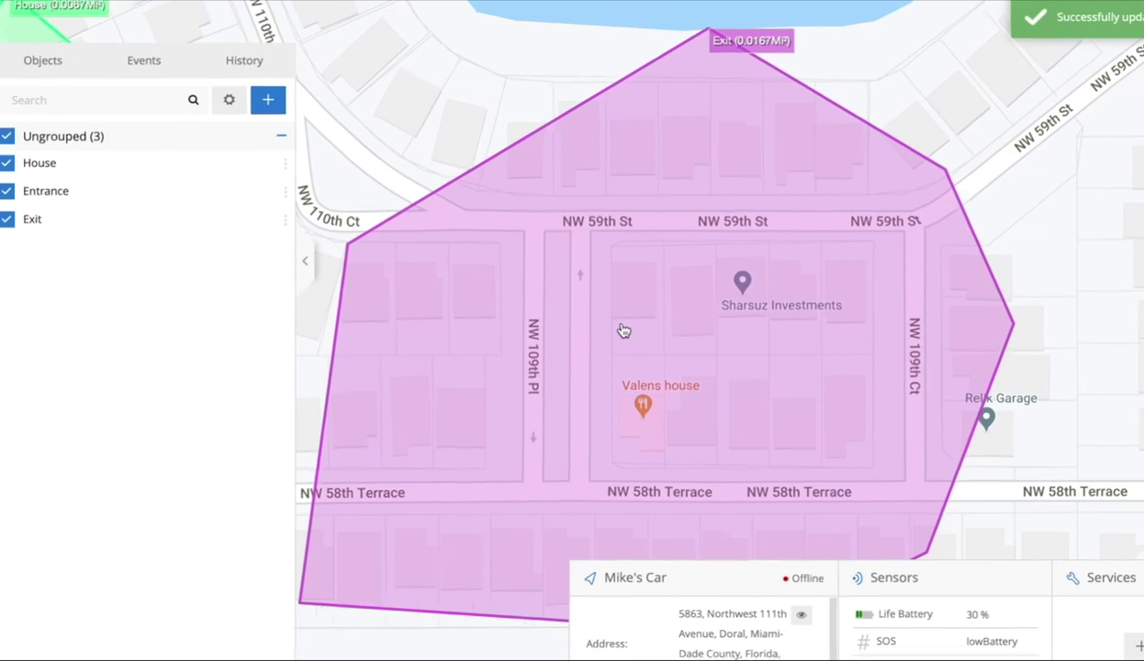